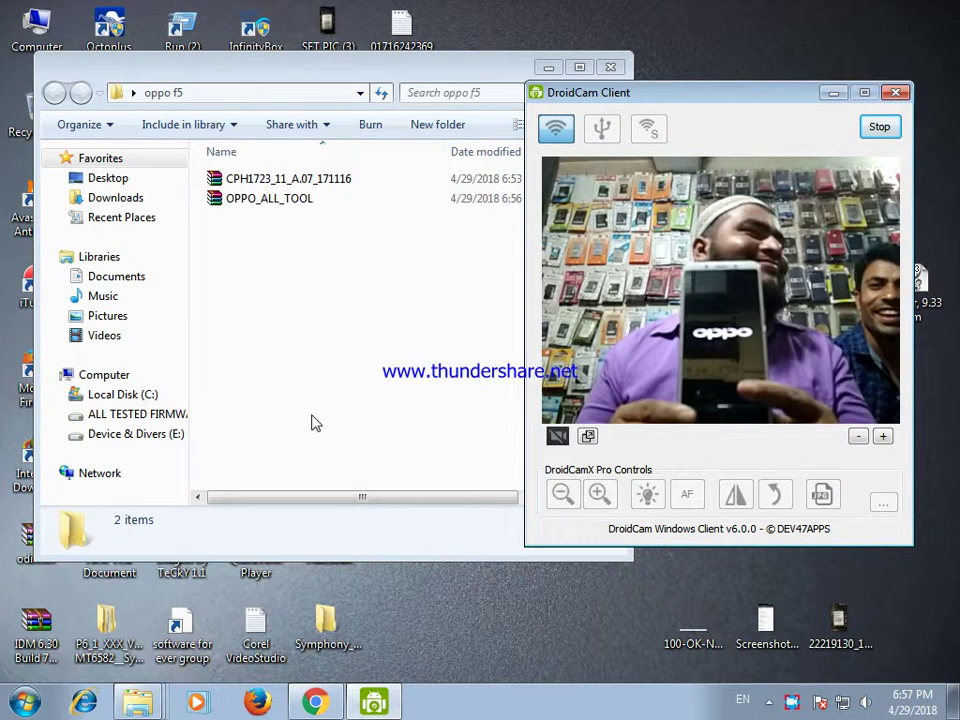
Extract the CPH1723_11_A.07_171116 archive into its own folder inside the oppo f5 folder
left_click_drag(659, 93, 706, 94)
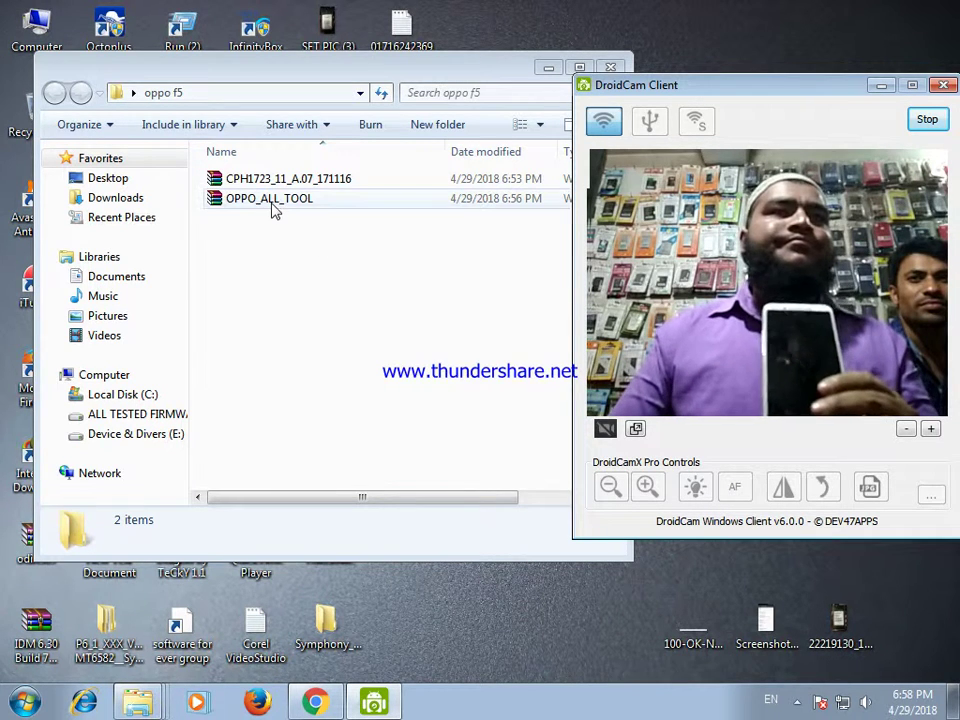
double_click(364, 67)
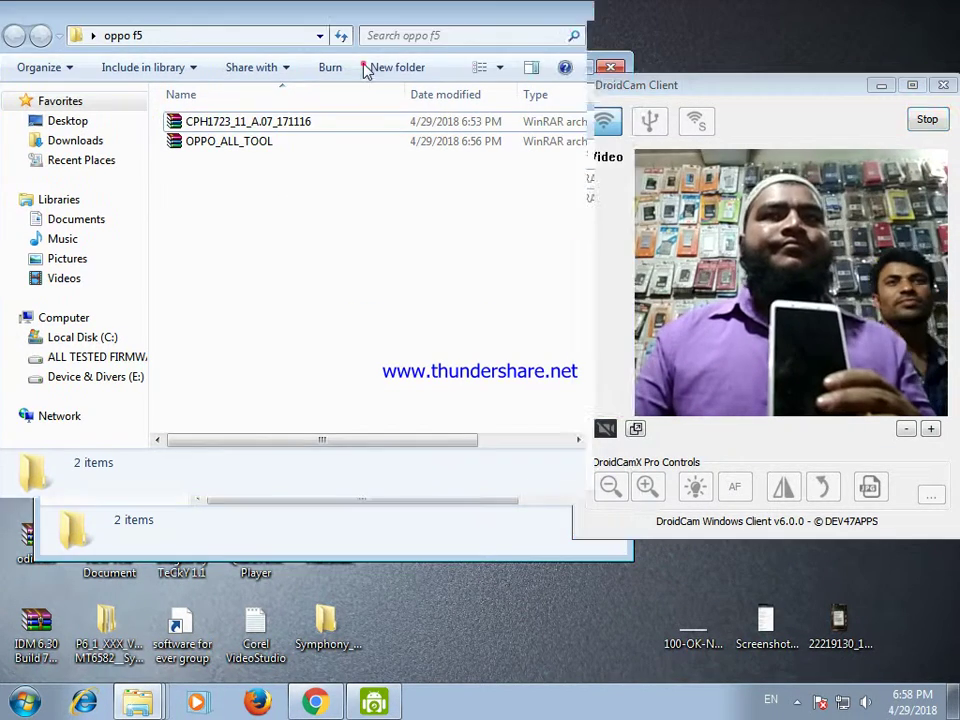
left_click(238, 125)
right_click(262, 123)
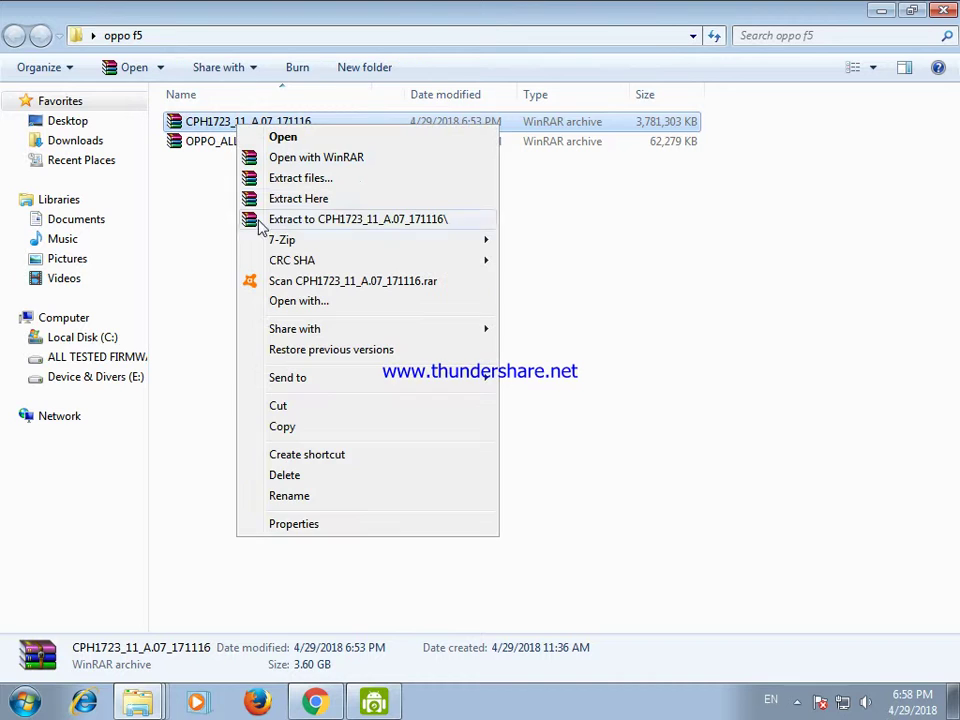
left_click(331, 220)
left_click(656, 413)
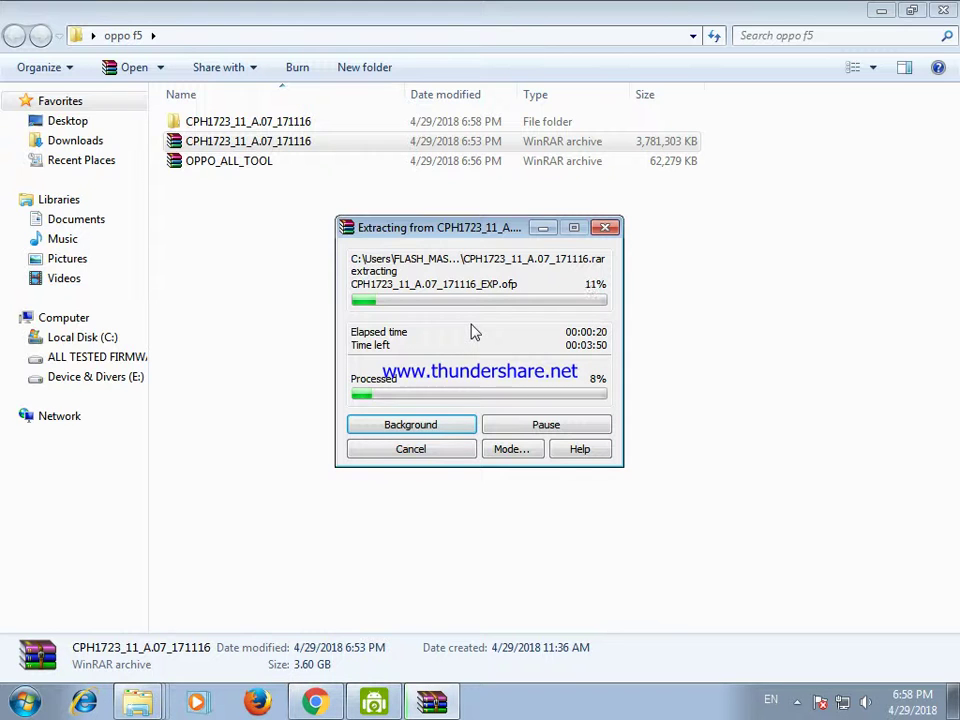
left_click_drag(462, 234, 415, 217)
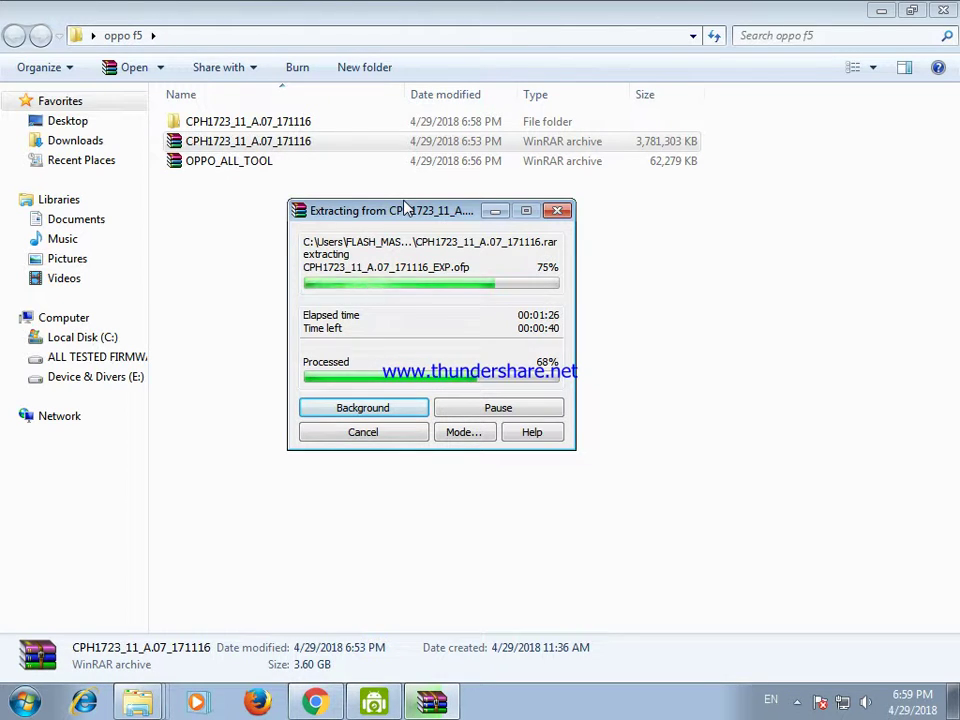
key("alt+Tab")
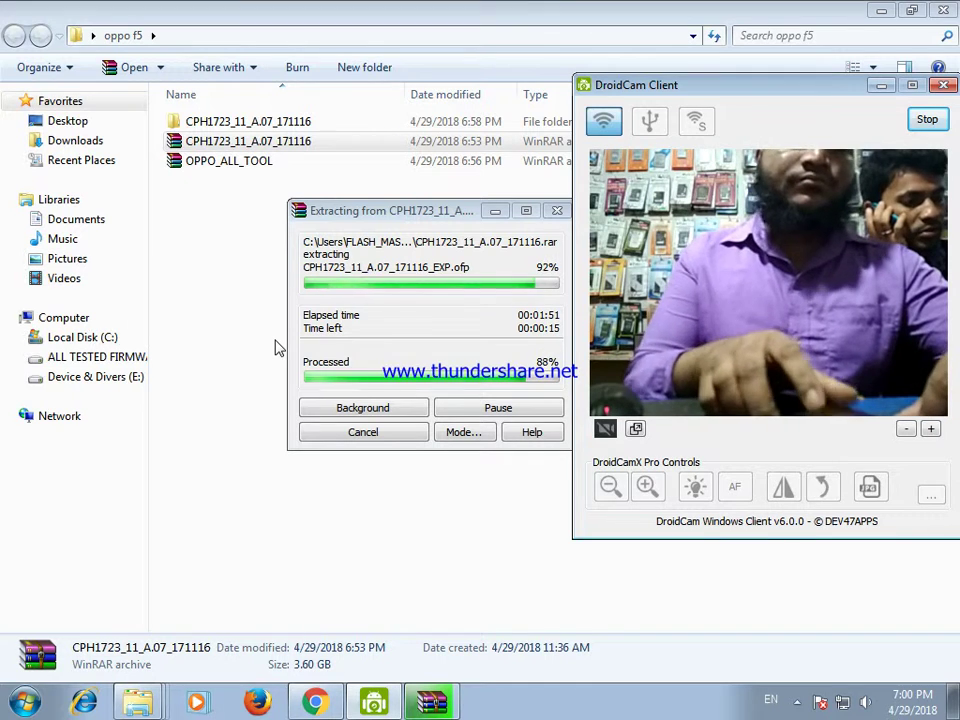
left_click(435, 313)
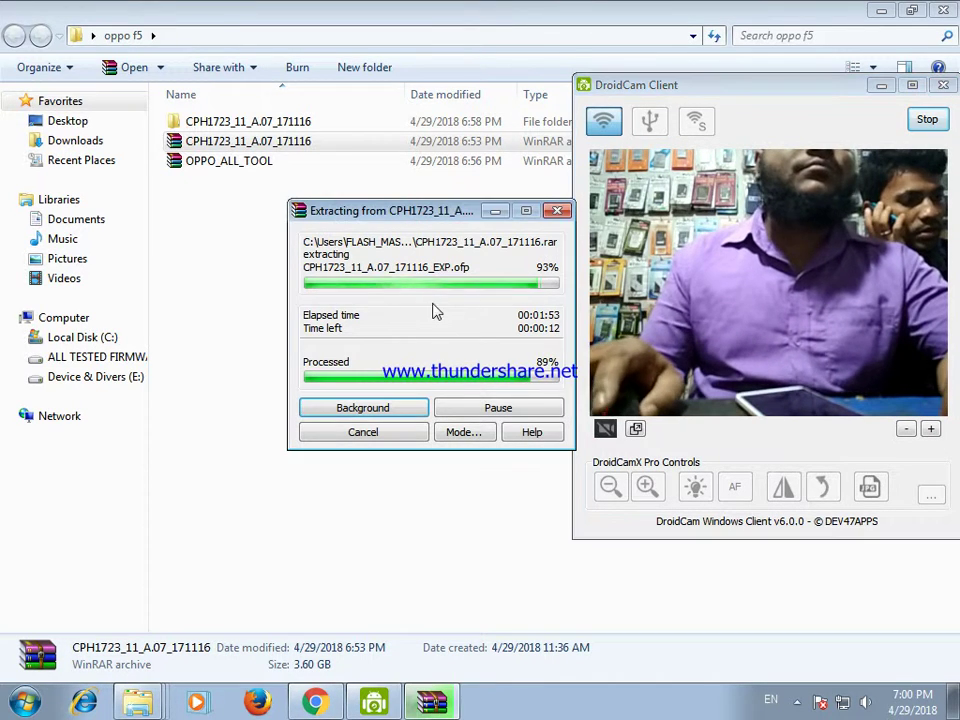
left_click(390, 169)
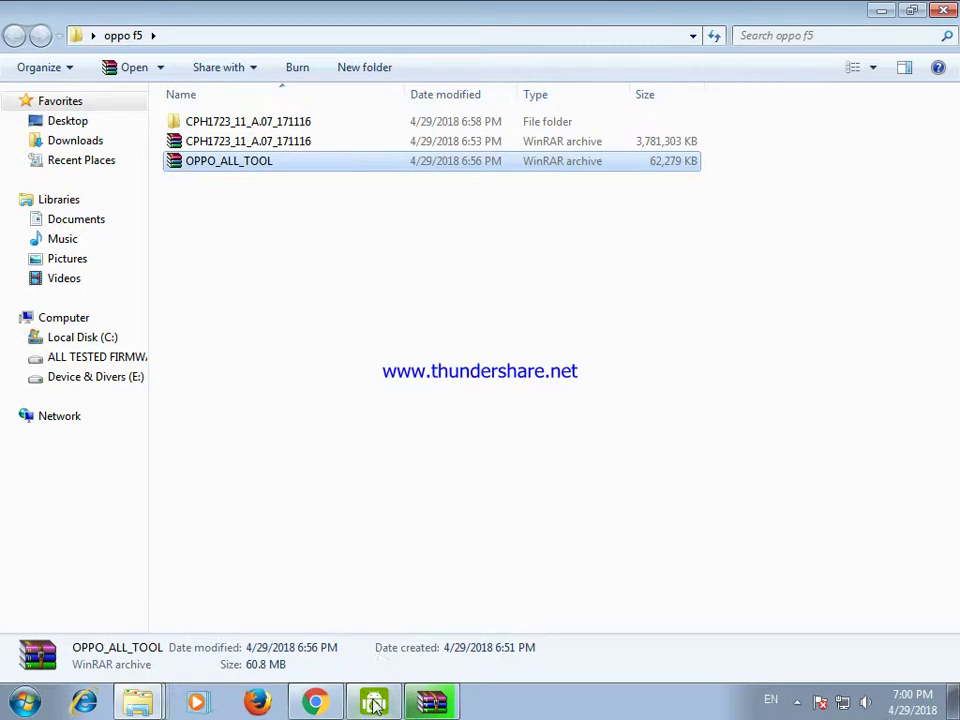
left_click(432, 703)
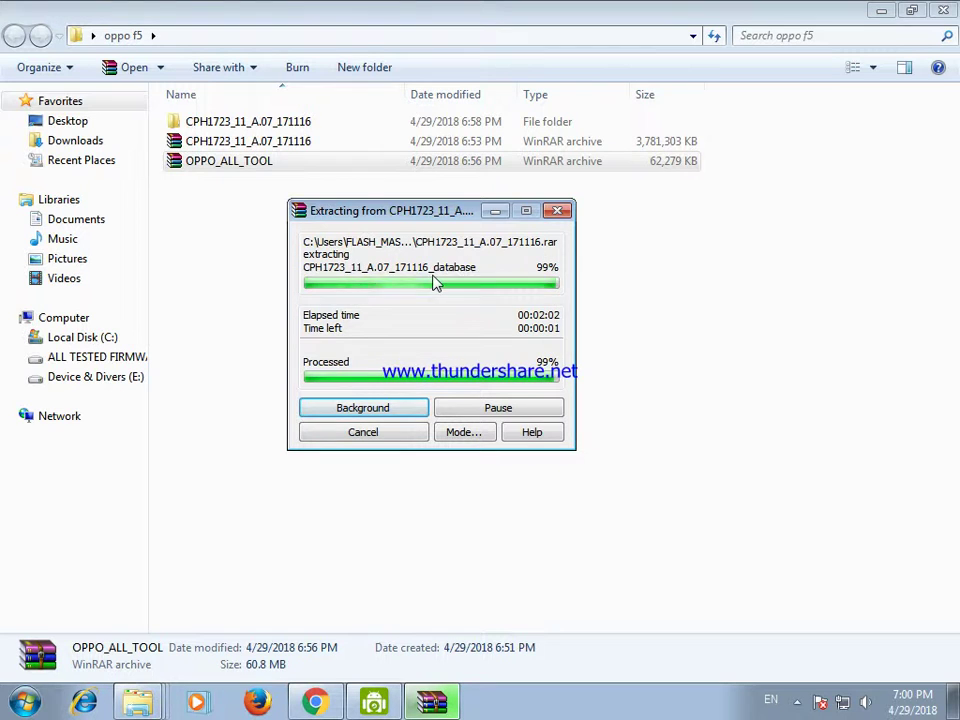
Extract the OPPO_ALL_TOOL archive into its own folder inside the oppo f5 folder
left_click(227, 168)
right_click(227, 169)
left_click(318, 260)
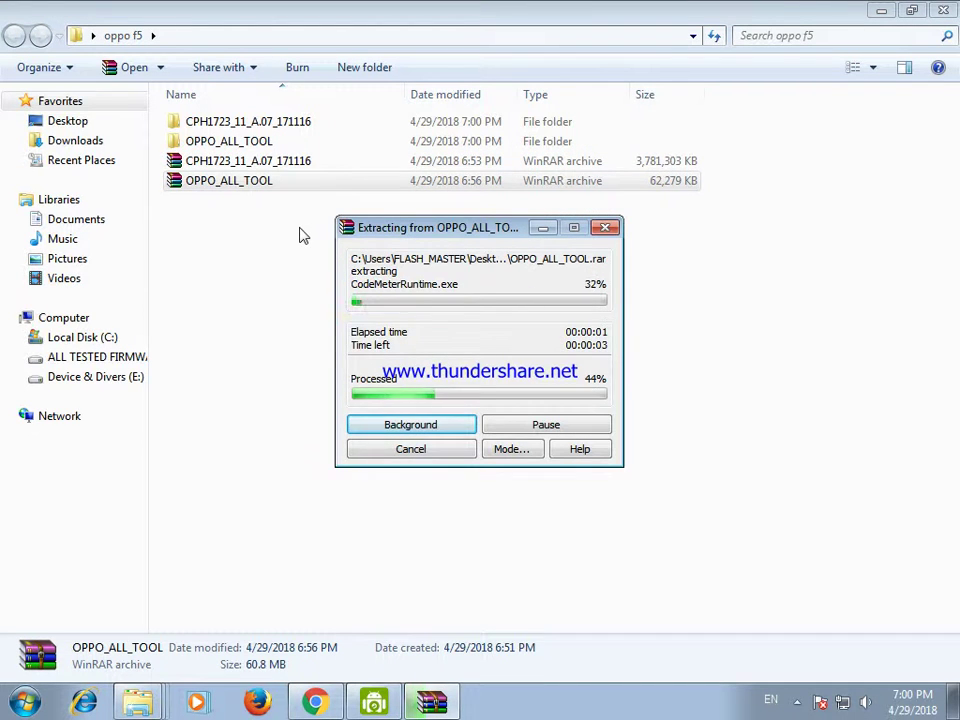
Open the innermost OPPO_ALL_TOOL folder of the extracted tool package, which holds the installers
double_click(230, 141)
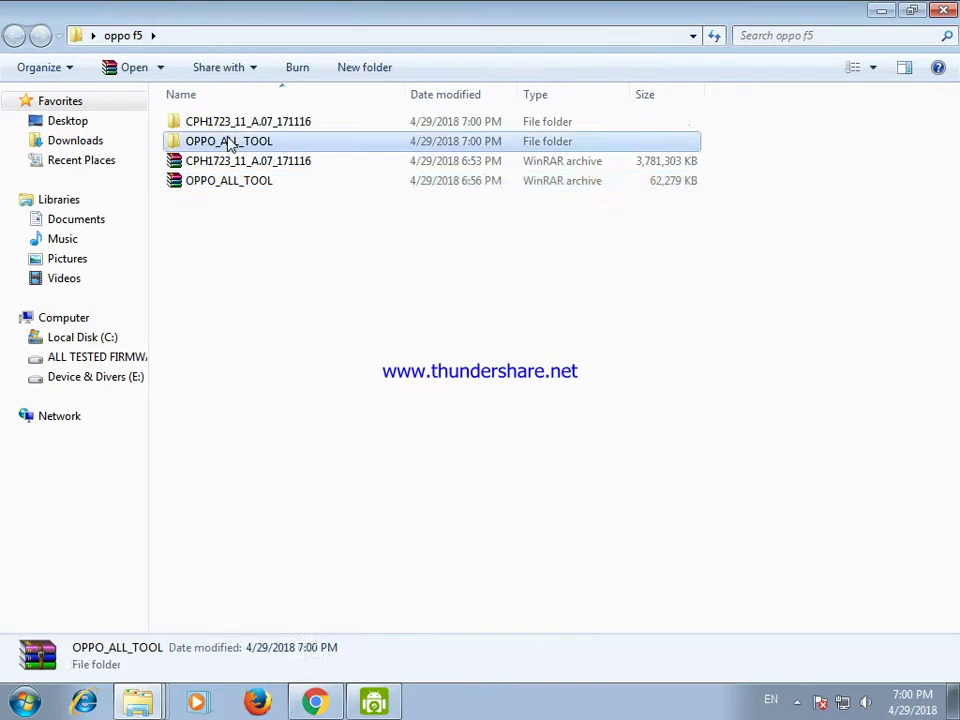
double_click(230, 124)
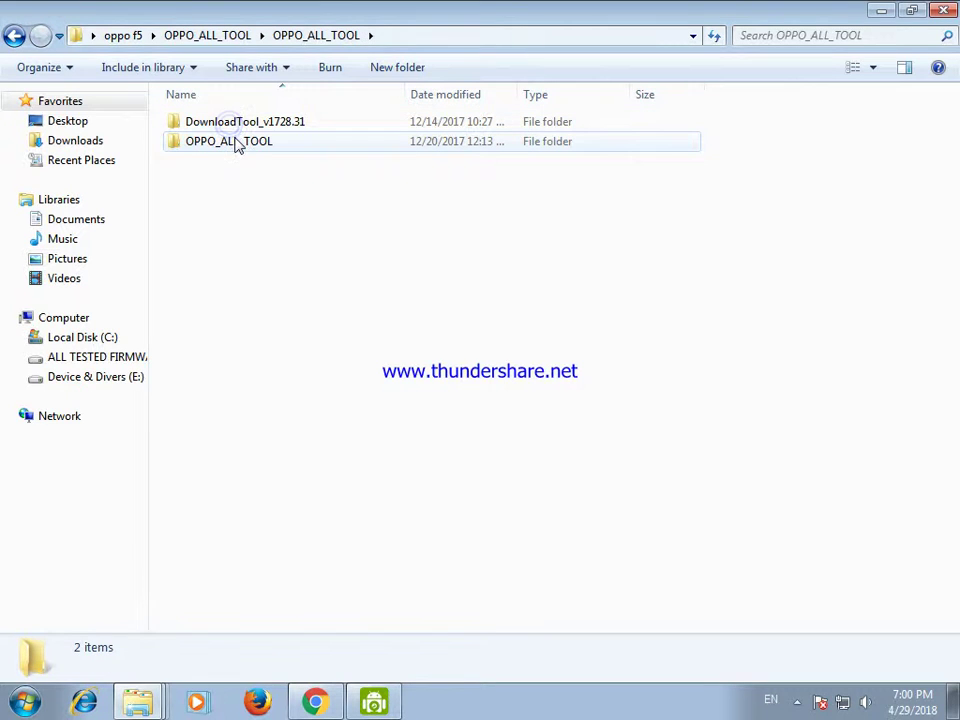
double_click(234, 141)
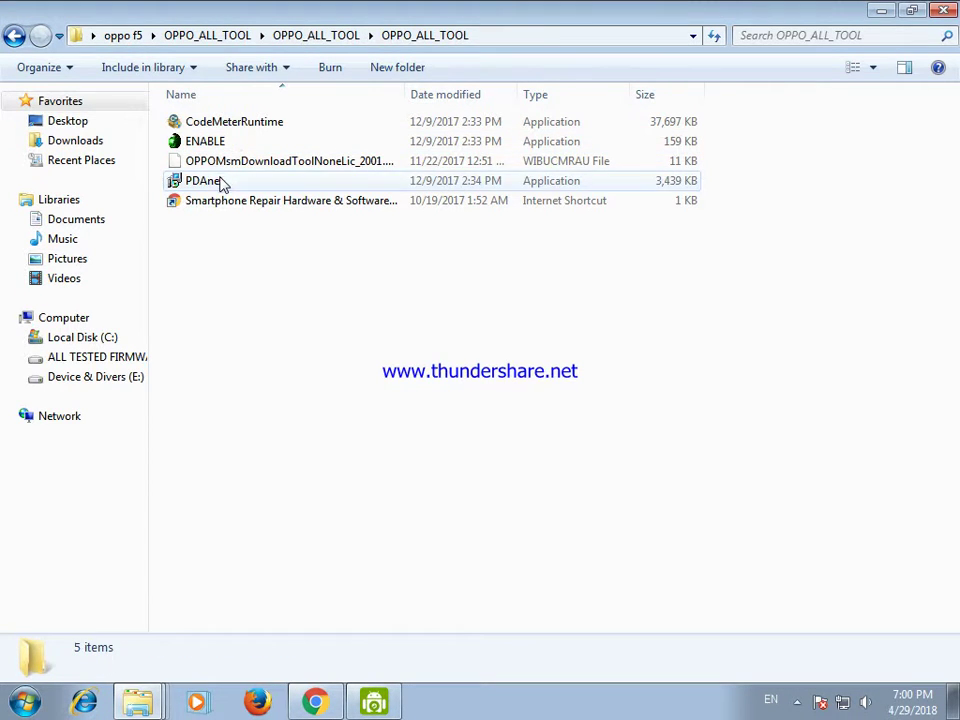
Launch the PDAnet installer, accept its licence agreement and start the installation with the default settings
left_click(215, 181)
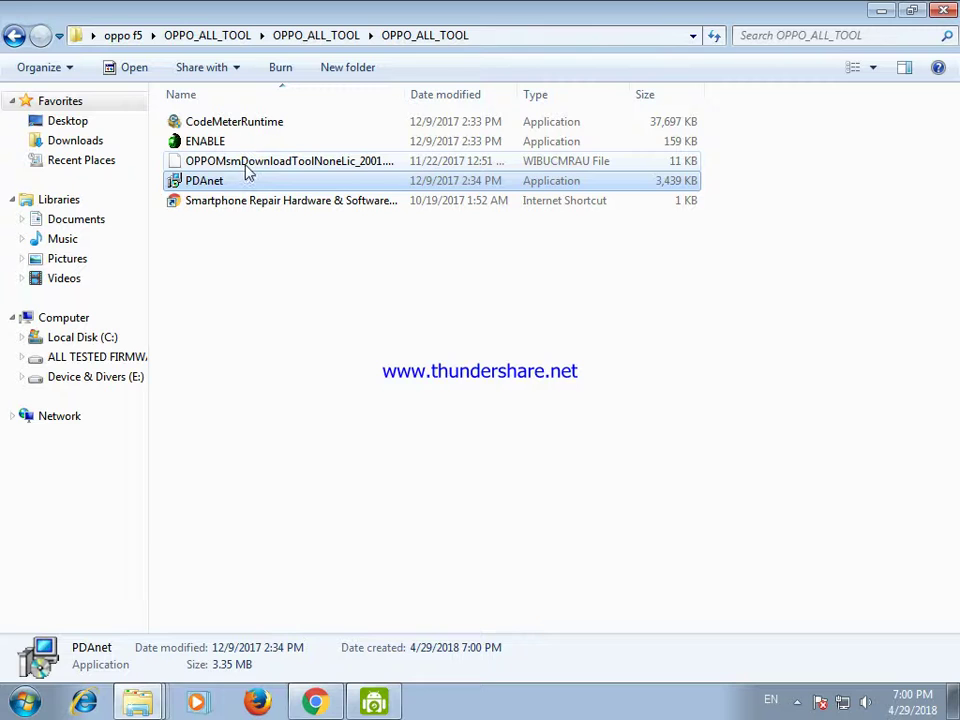
double_click(208, 182)
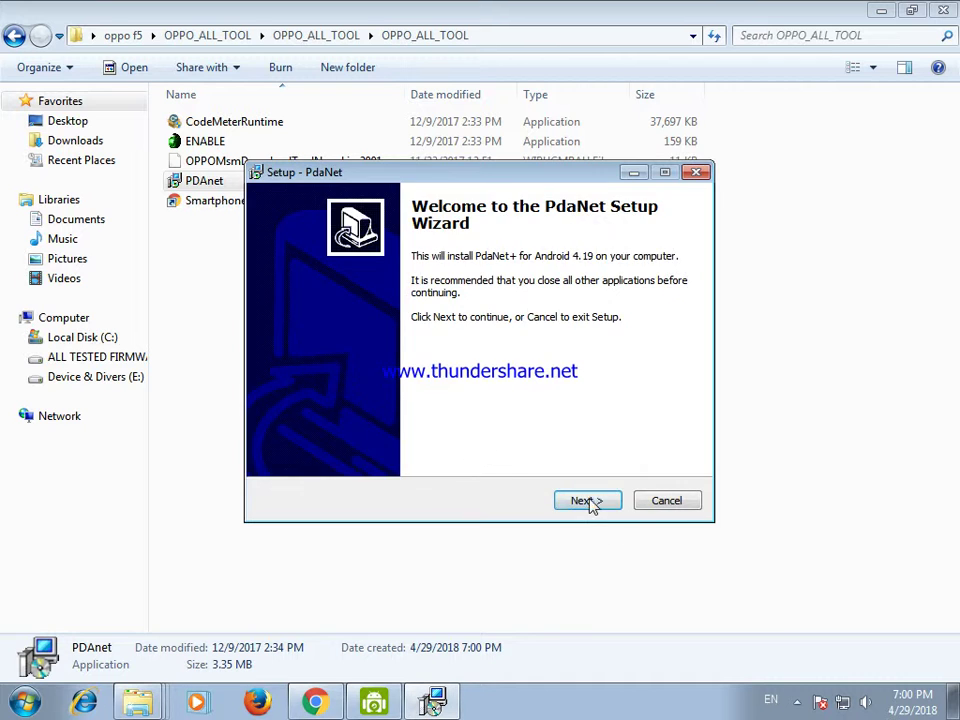
left_click(588, 501)
left_click(390, 441)
left_click(584, 500)
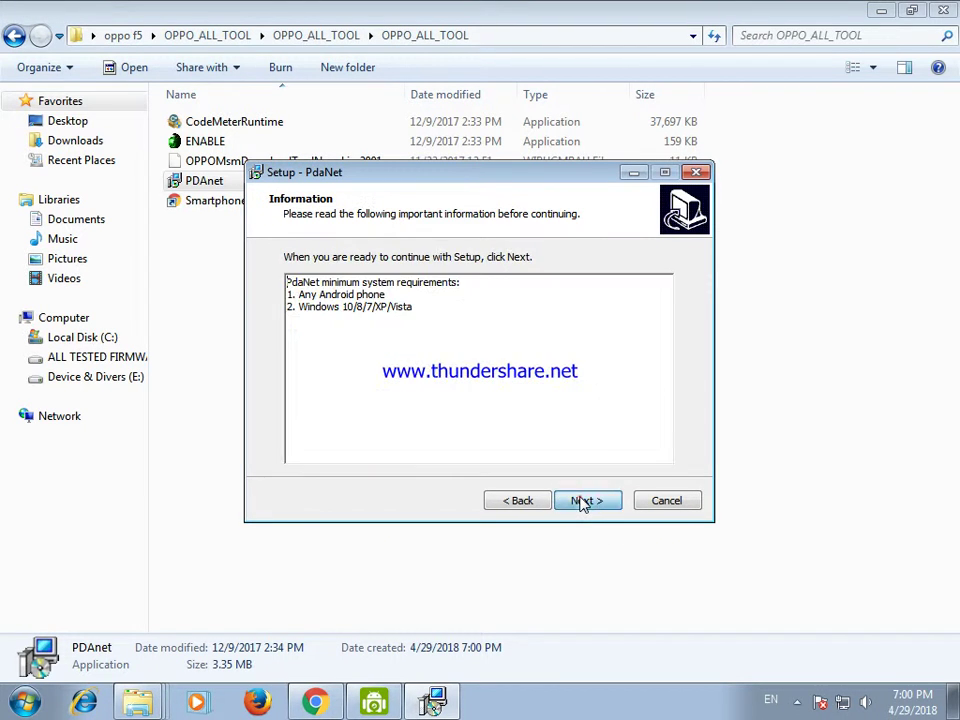
left_click(584, 501)
left_click(584, 501)
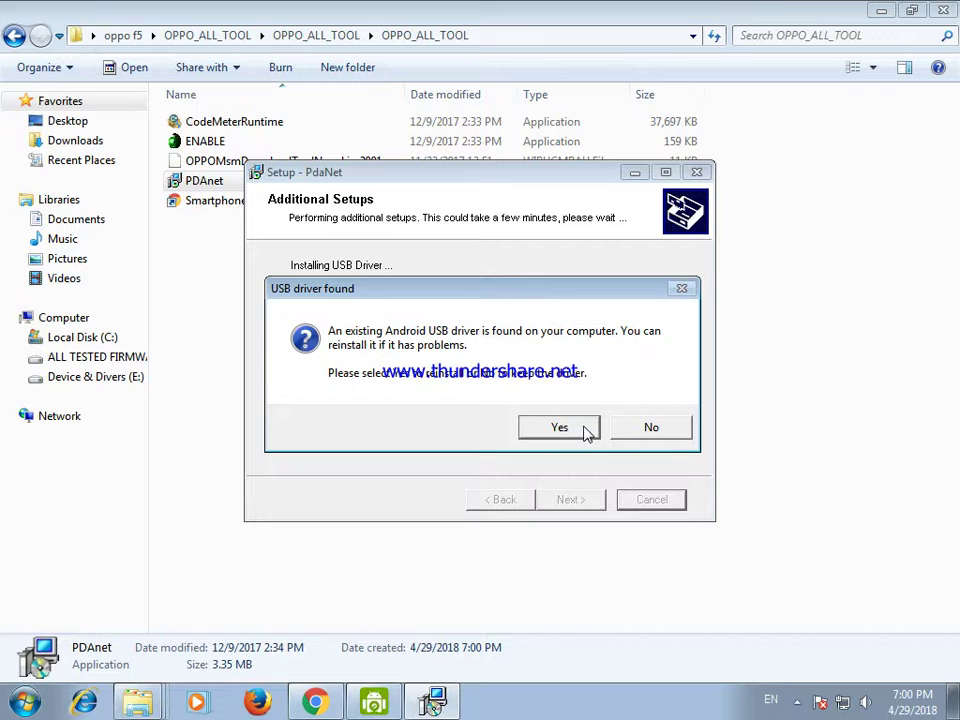
Reinstall the Android USB driver for phone type Others, always trusting June Fabrics Technology Inc., and skip the USB phone connection
left_click(557, 427)
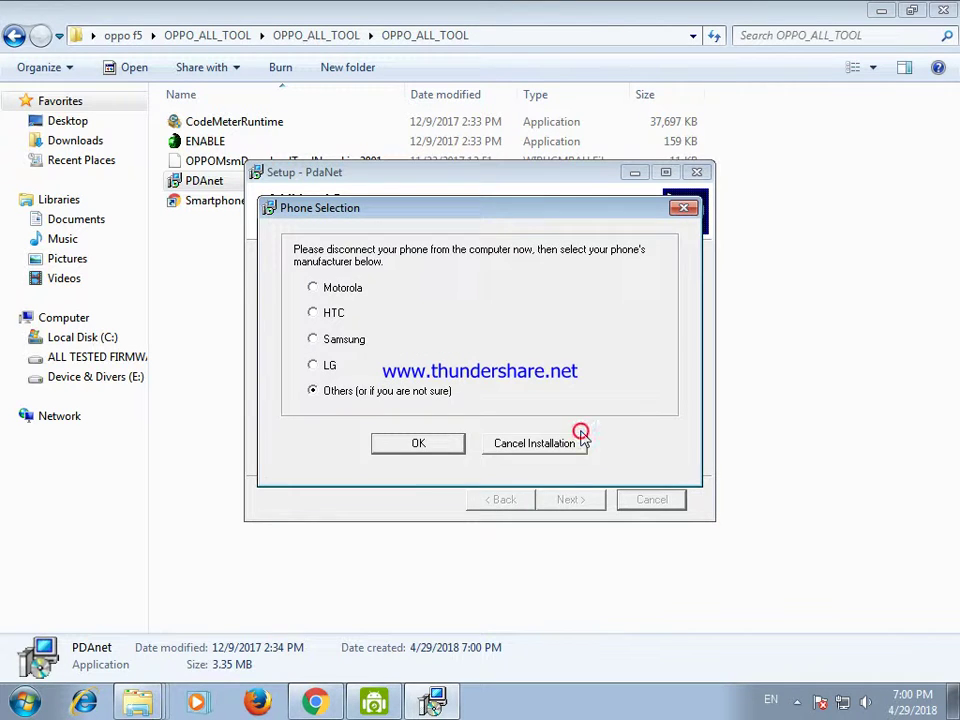
left_click(443, 449)
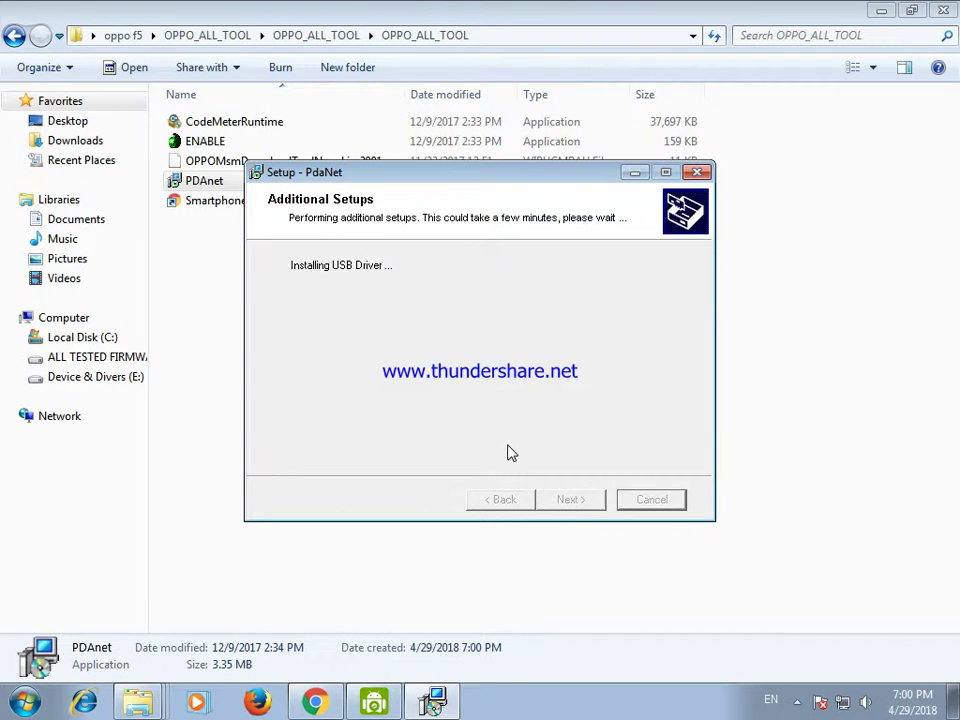
left_click(272, 358)
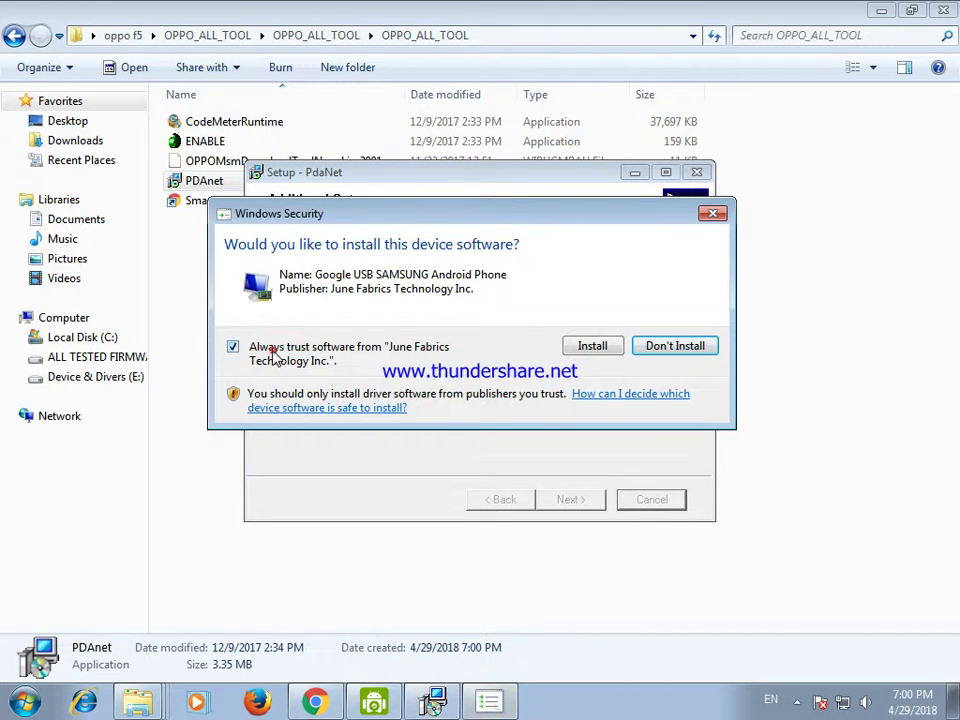
left_click(593, 349)
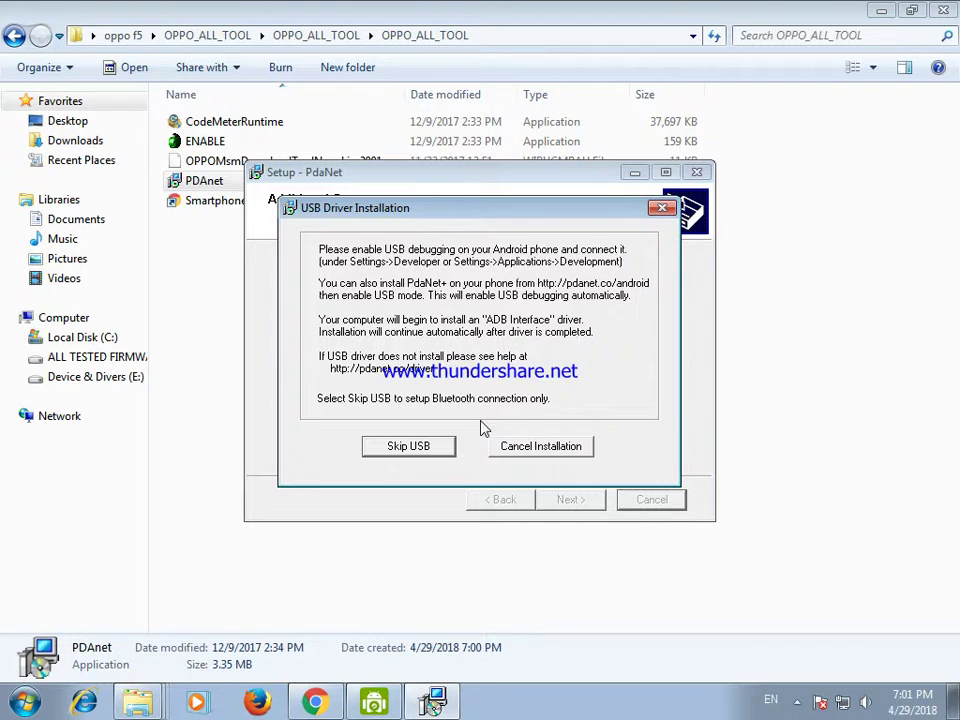
left_click(416, 446)
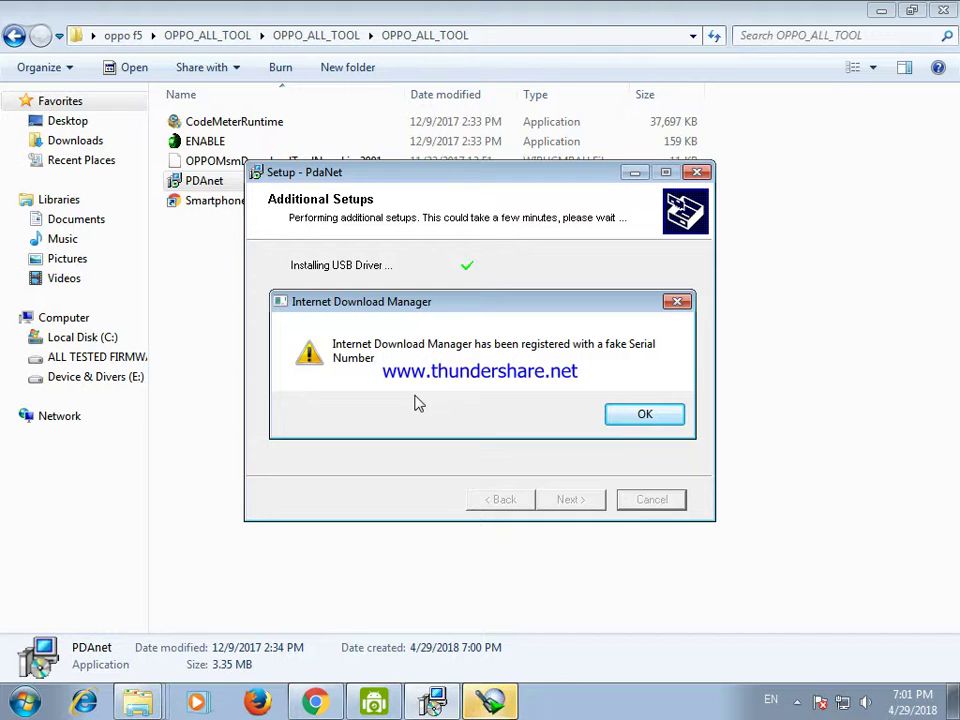
Dismiss the Internet Download Manager warning and finish the PdaNet setup with connection in USB mode
left_click(615, 419)
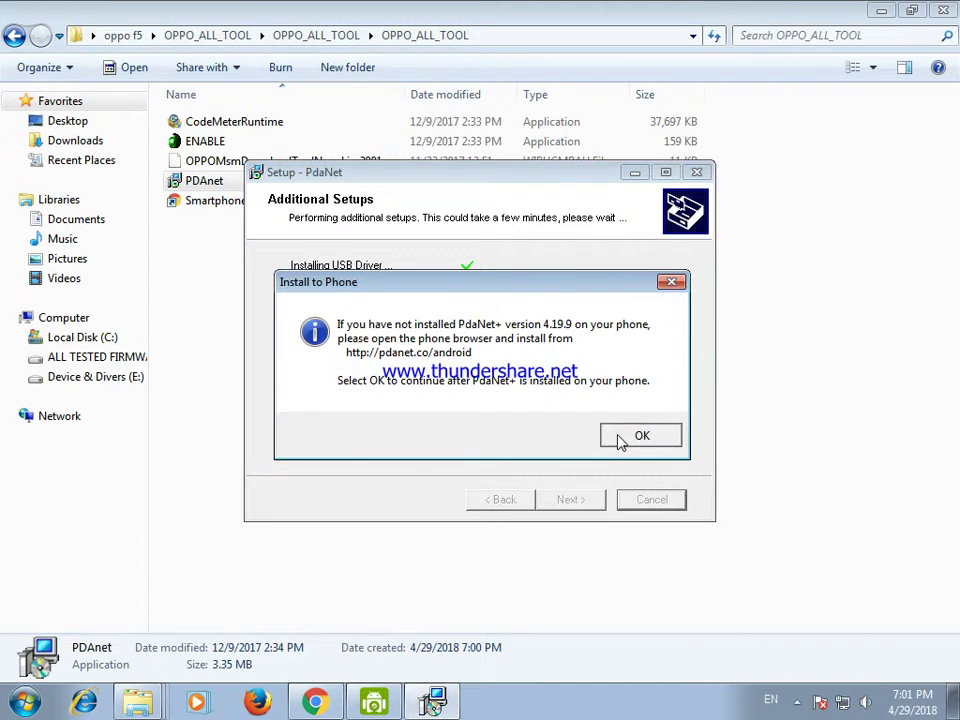
left_click(619, 441)
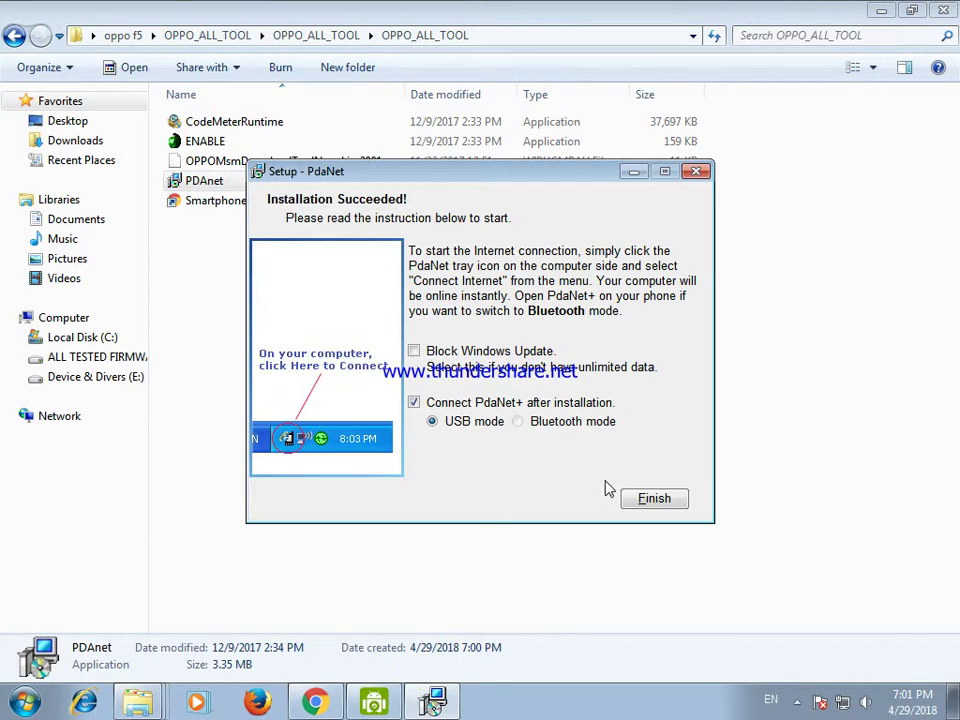
left_click(676, 501)
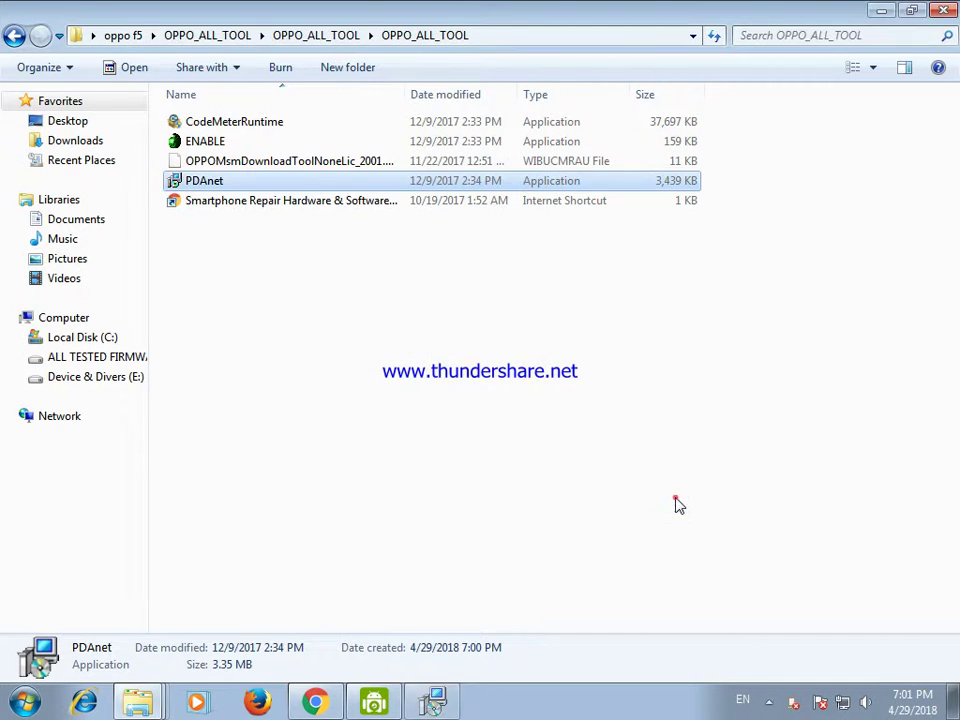
left_click(666, 417)
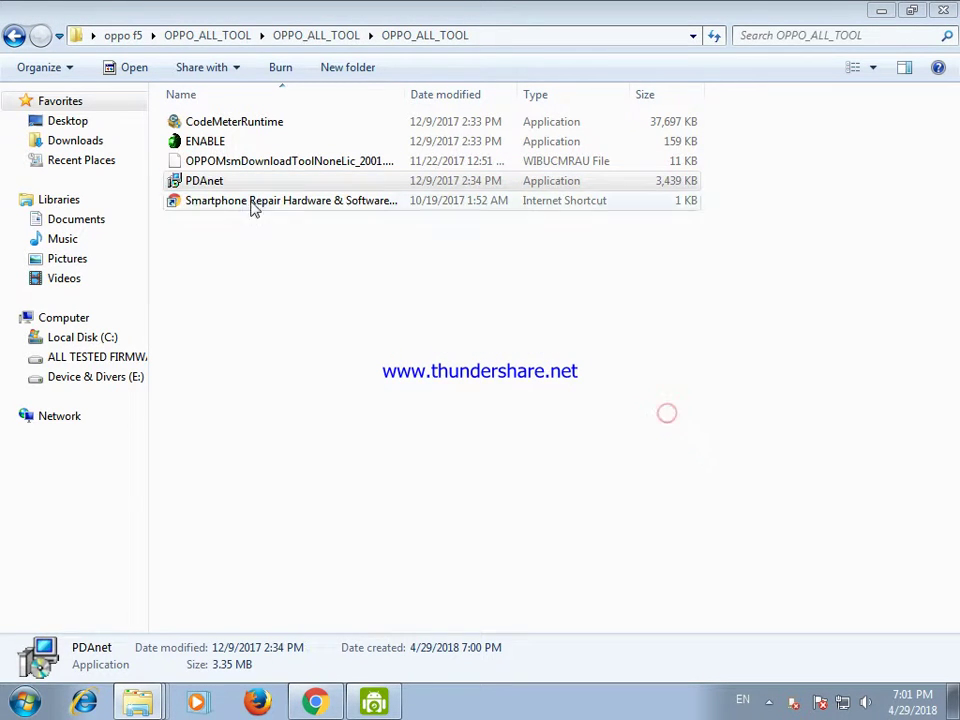
Launch the CodeMeterRuntime installer and accept its licence agreement
left_click(207, 143)
double_click(220, 124)
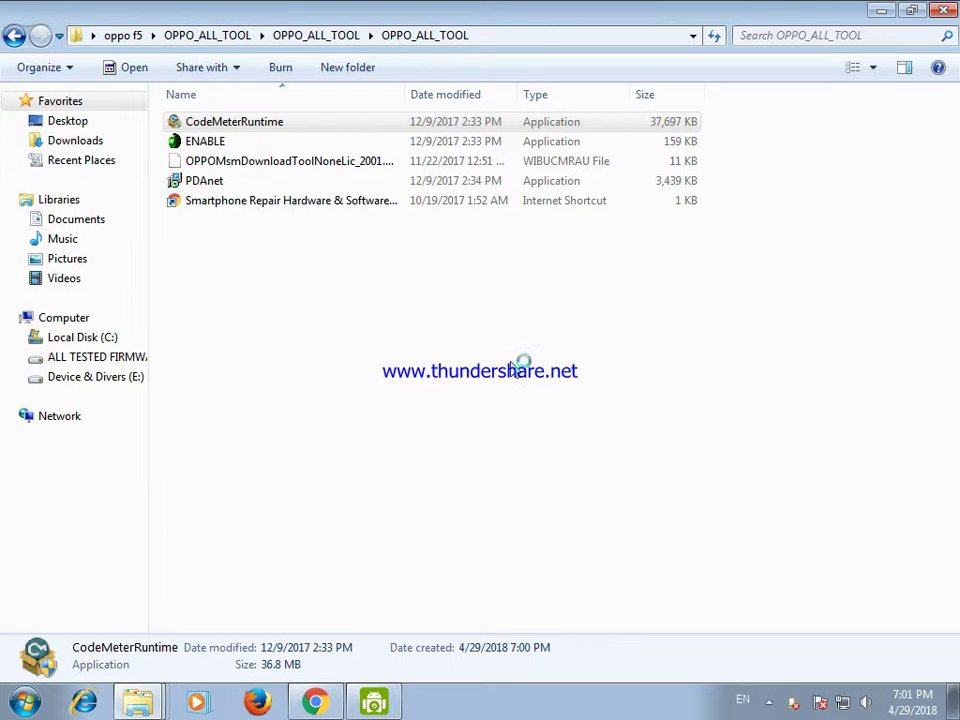
double_click(265, 133)
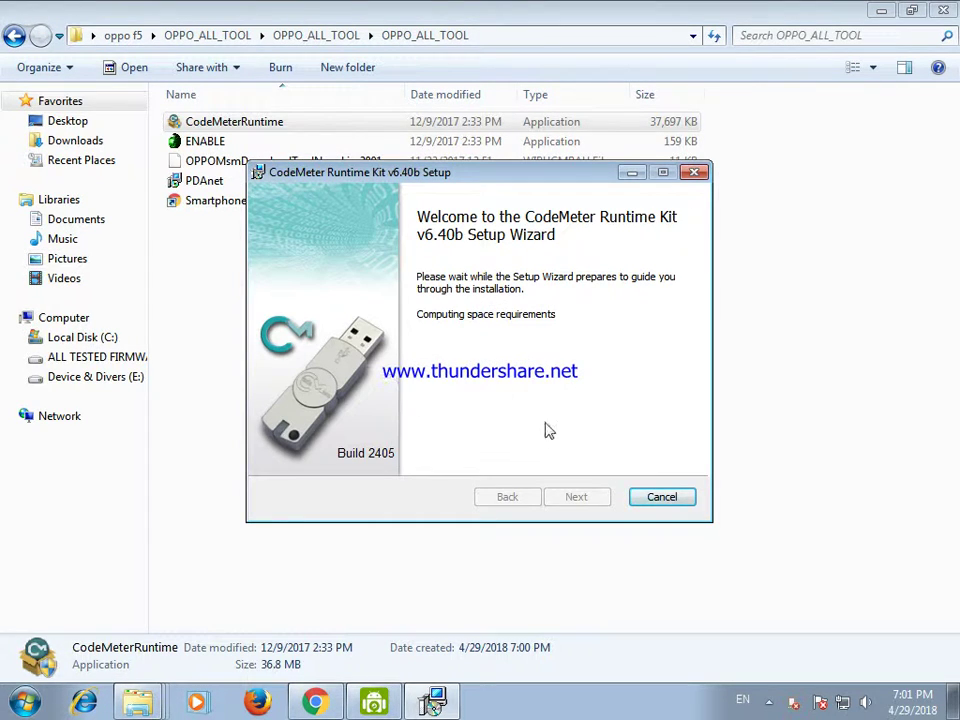
left_click(575, 497)
left_click(300, 455)
left_click(578, 497)
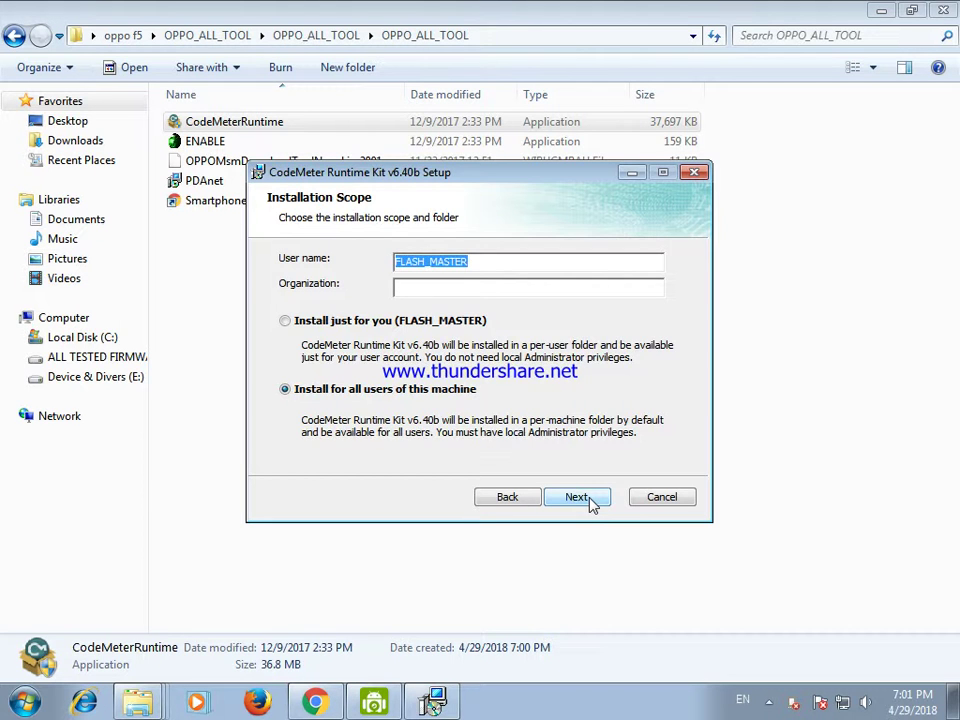
Install CodeMeter Runtime Kit v6.40b for all users of this machine and close the setup wizard
left_click(588, 499)
left_click(588, 499)
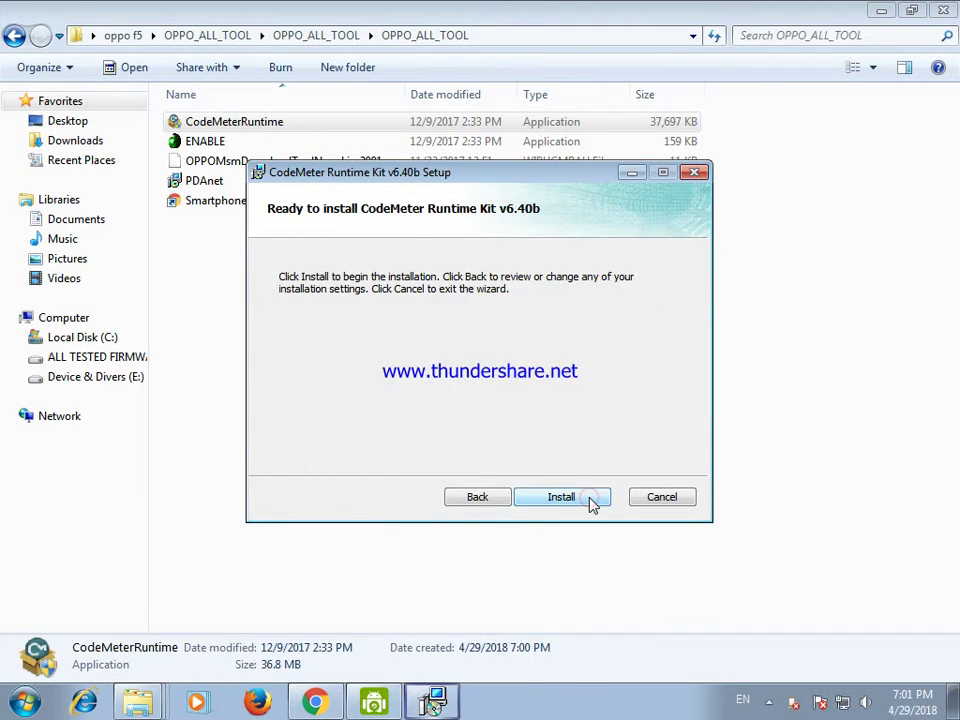
left_click(590, 497)
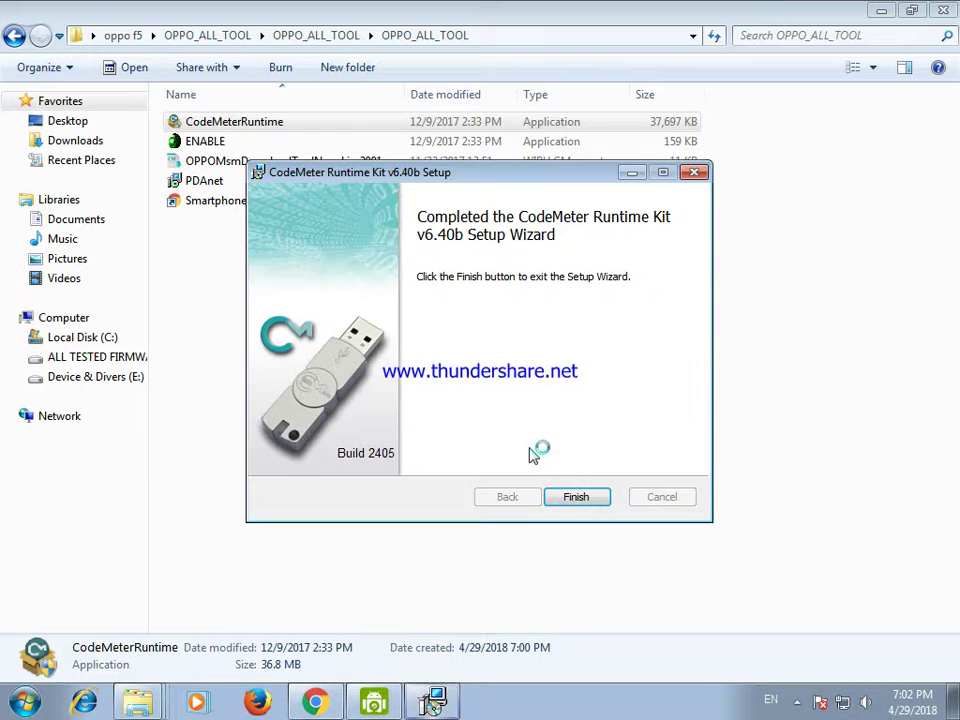
left_click(563, 498)
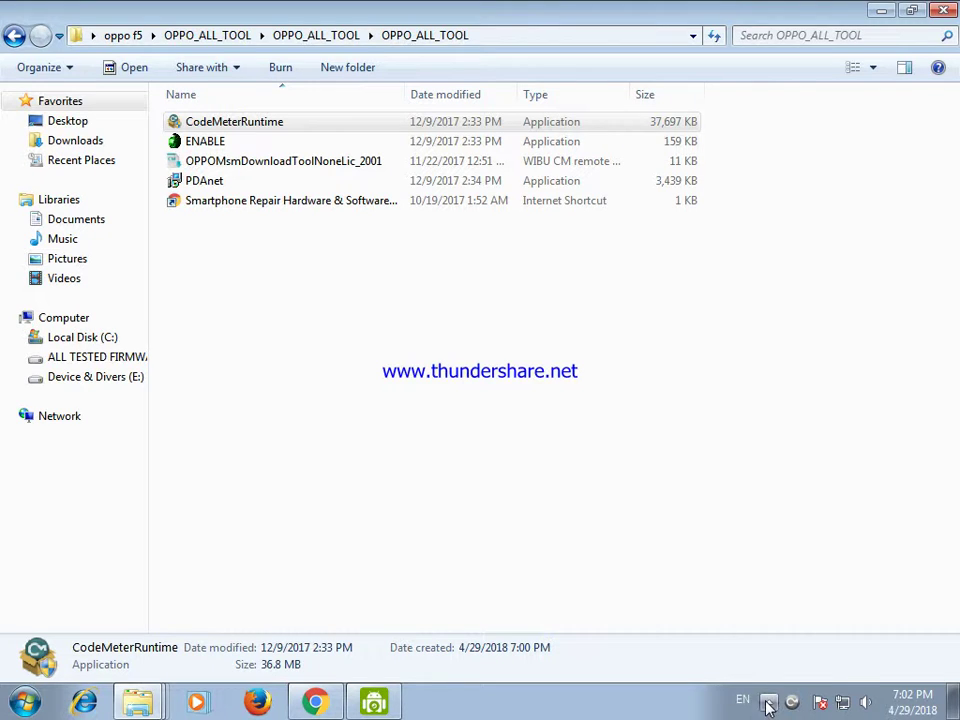
Switch to CodeMeter Control Center and check its events and license information
left_click(769, 701)
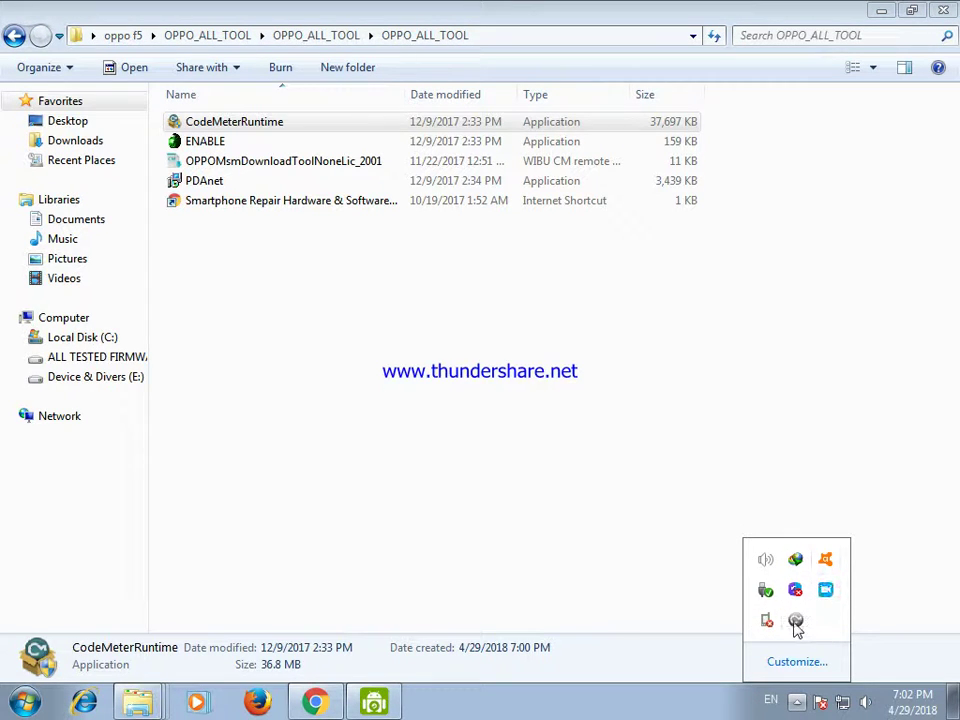
left_click(796, 621)
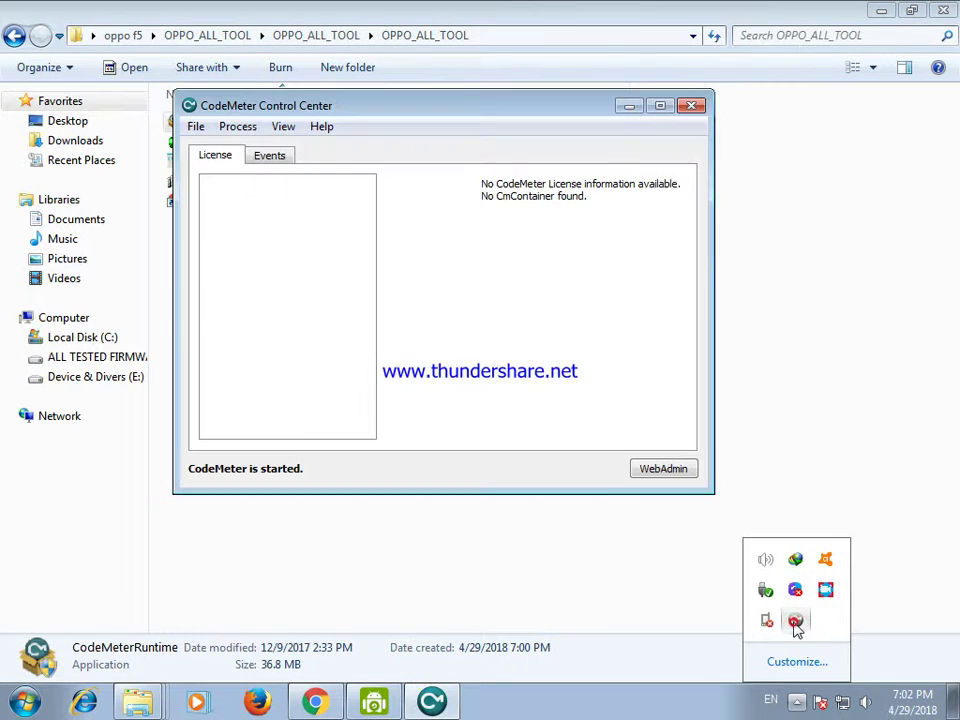
left_click(272, 159)
left_click(228, 160)
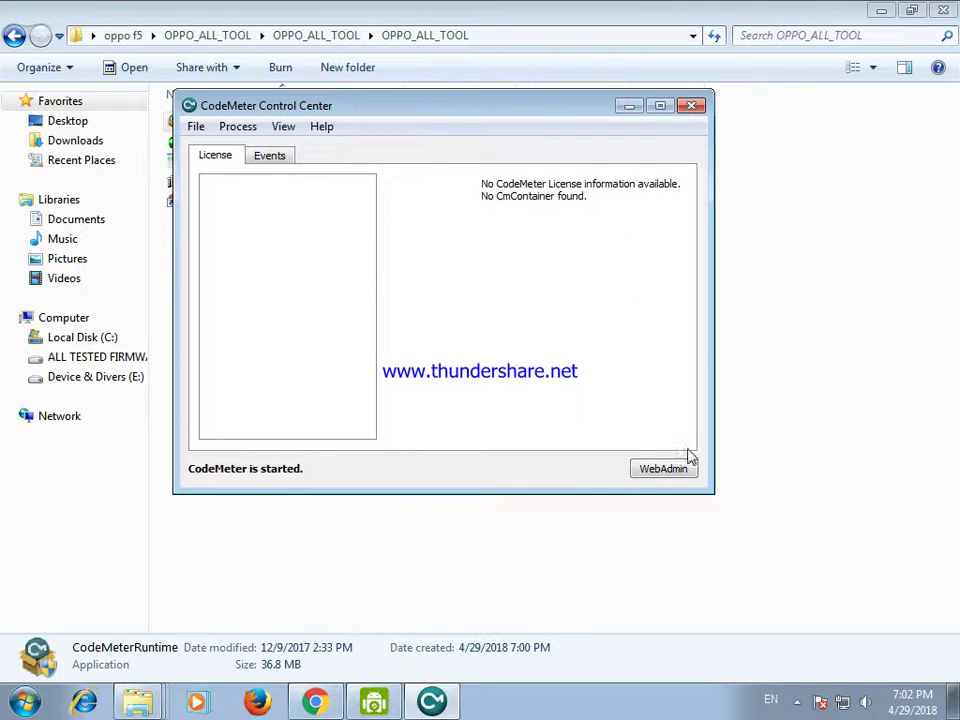
Open CodeMeter WebAdmin in the browser, minimise the browser, and close CodeMeter Control Center
left_click(662, 468)
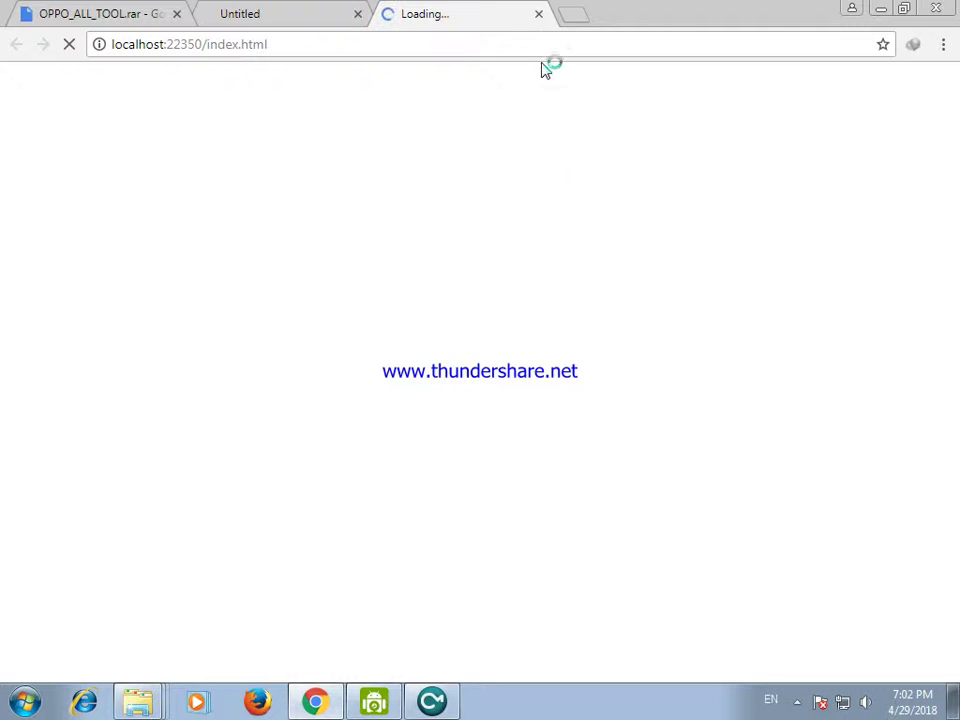
right_click(421, 17)
left_click(484, 172)
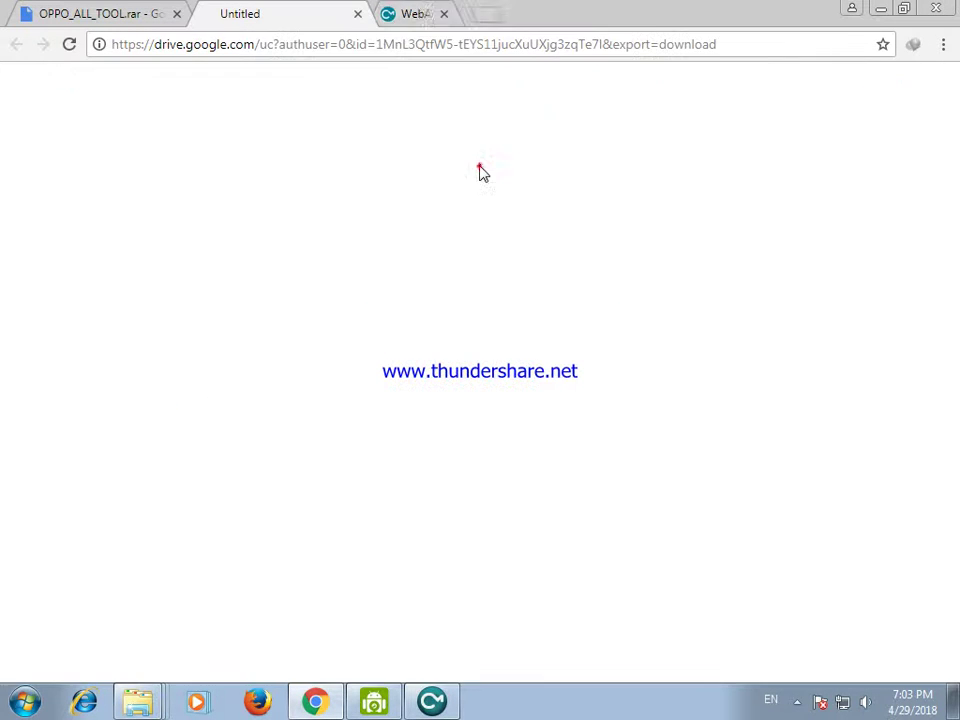
left_click(879, 8)
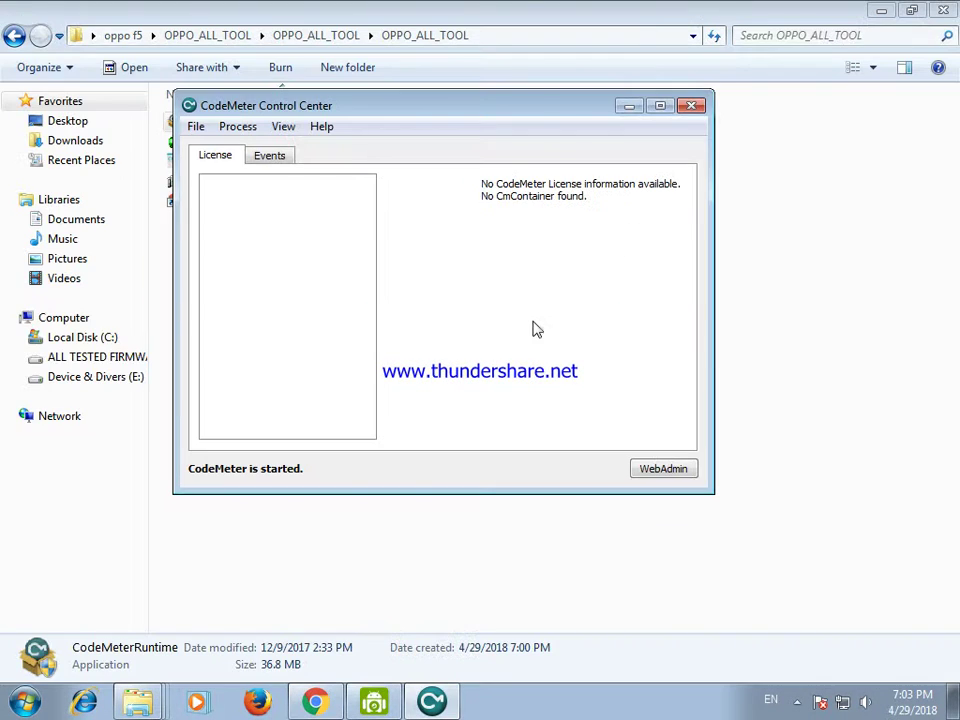
left_click(692, 106)
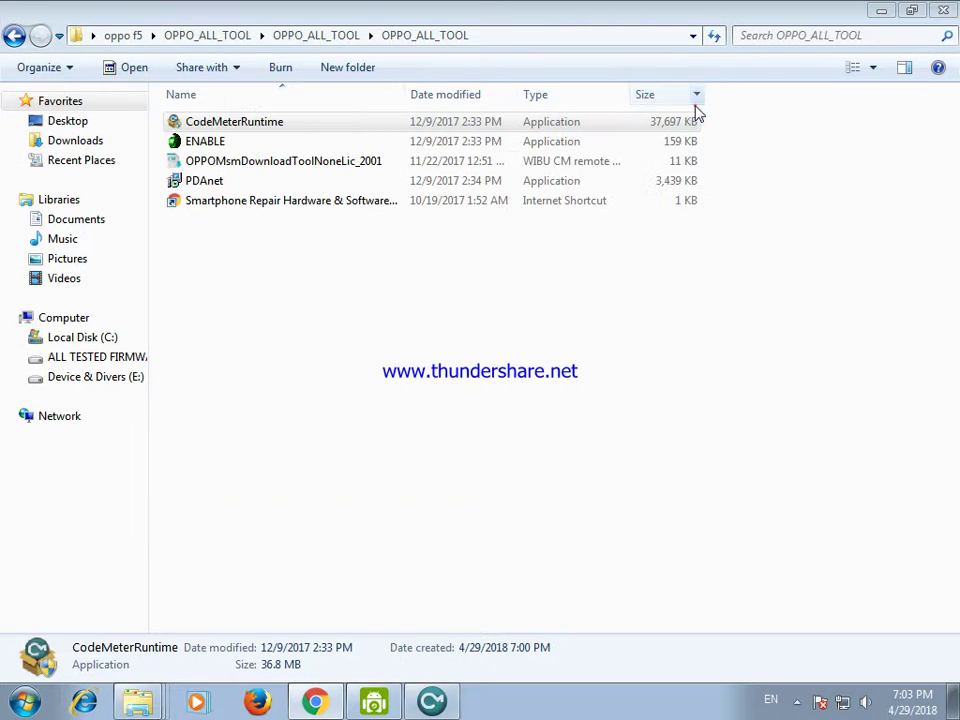
Launch the ENABLE application and import the OPPOMsmDownloadToolNoneLic_2001 license file into CodeMeter, acknowledging the import message
double_click(205, 143)
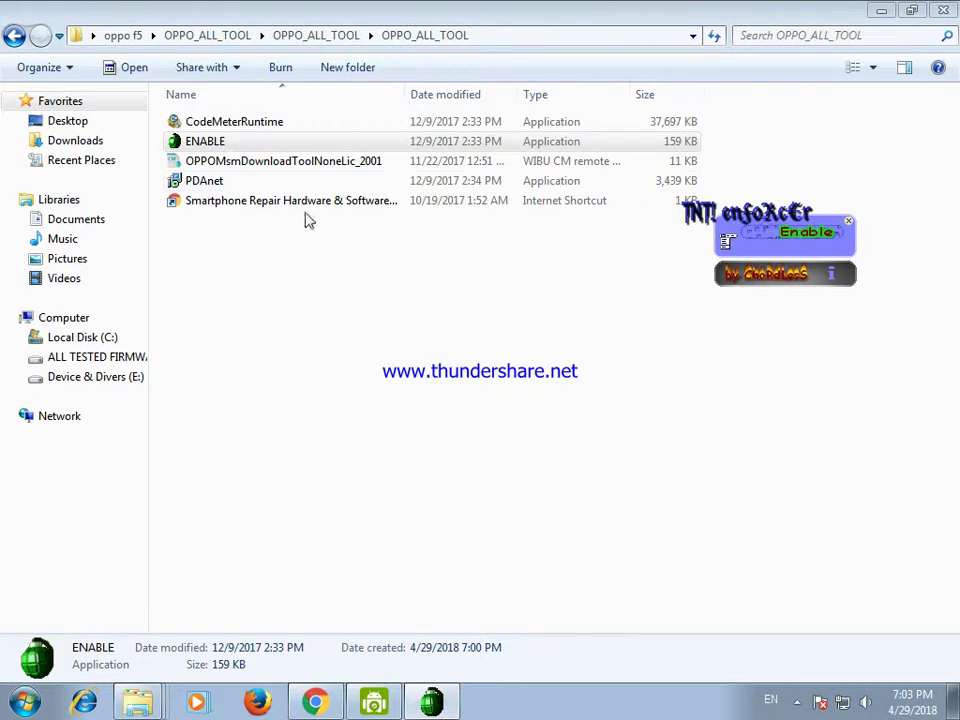
double_click(240, 162)
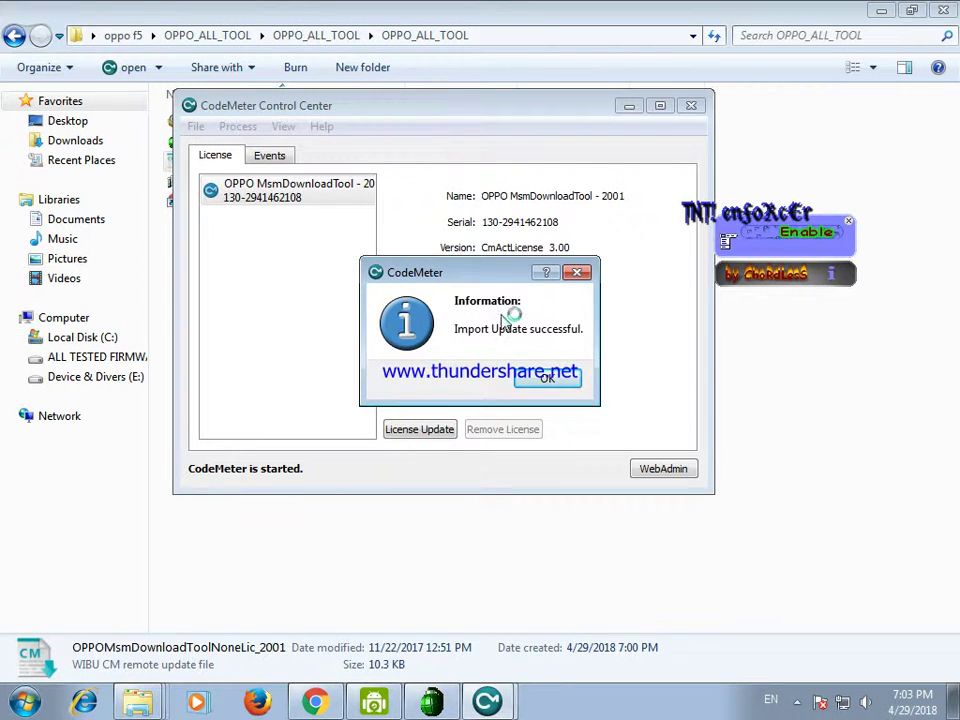
left_click(544, 379)
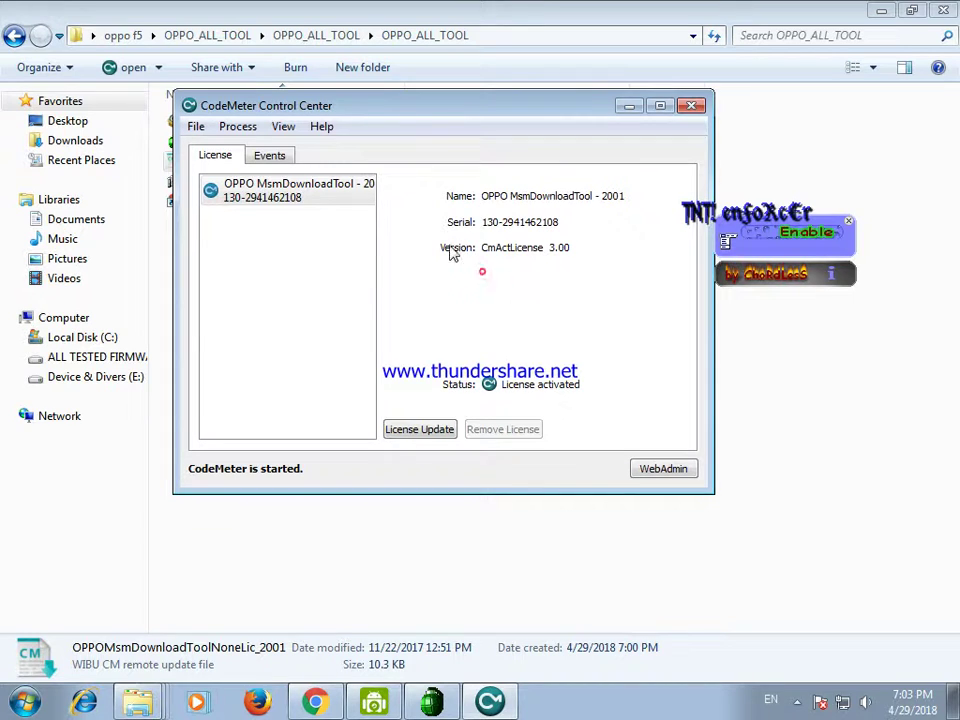
Create a license request for the OPPO MsmDownloadTool license with the CmFAS Assistant, keeping the suggested file name, and finish the assistant
left_click(427, 428)
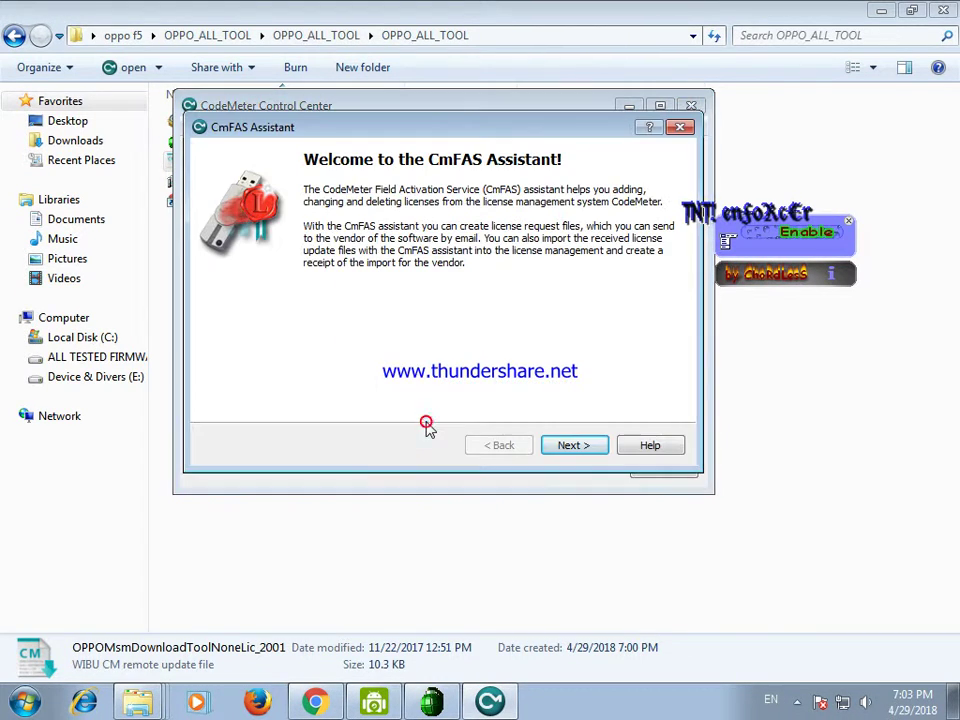
left_click(557, 445)
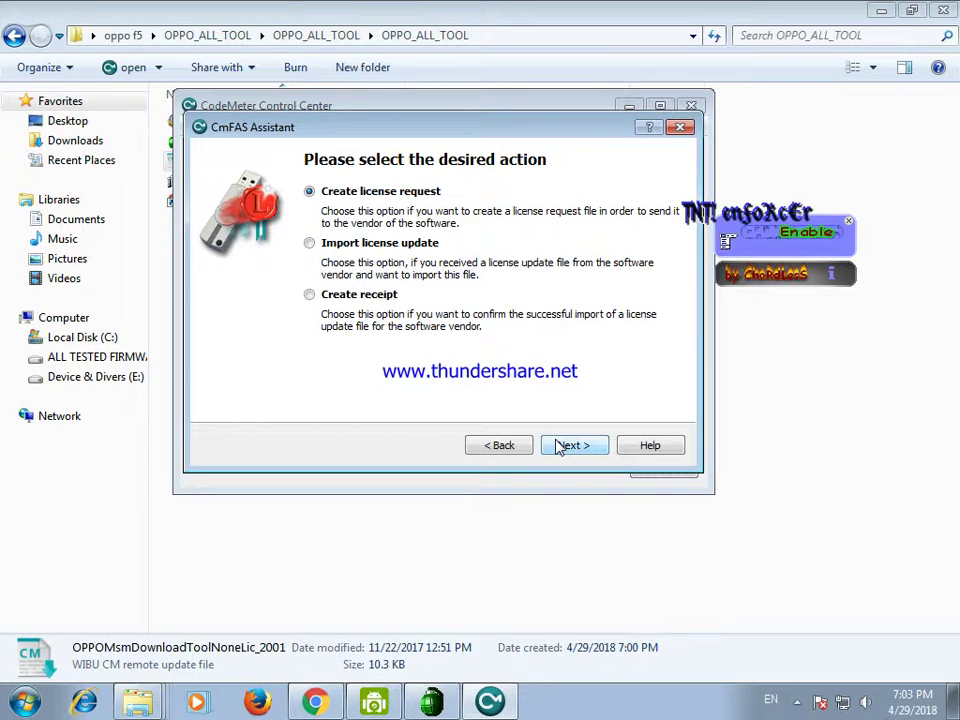
left_click(557, 445)
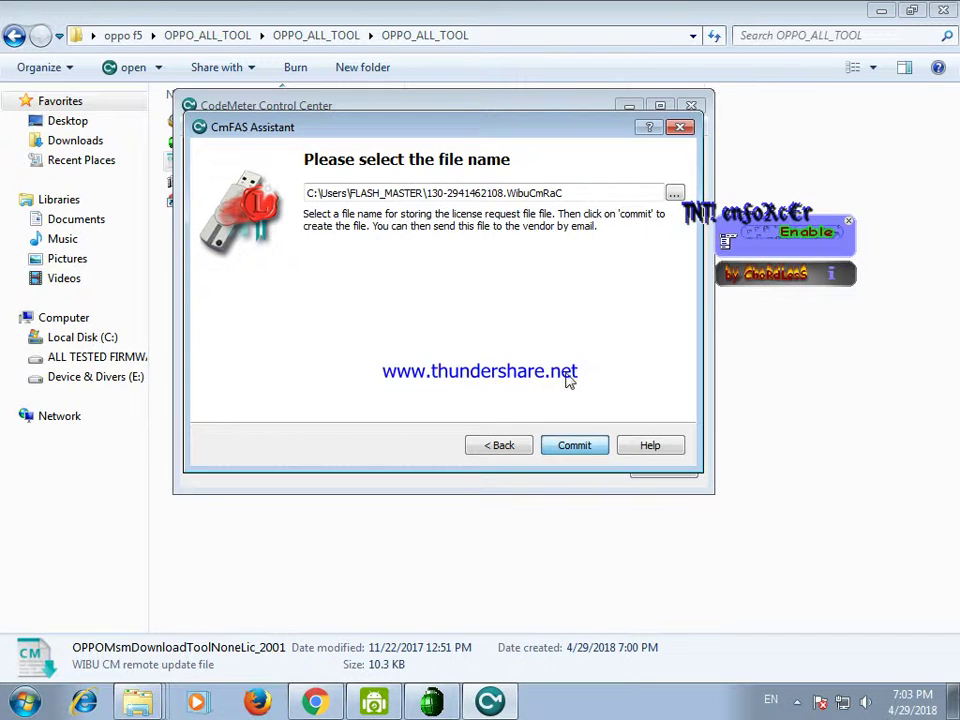
key("Return")
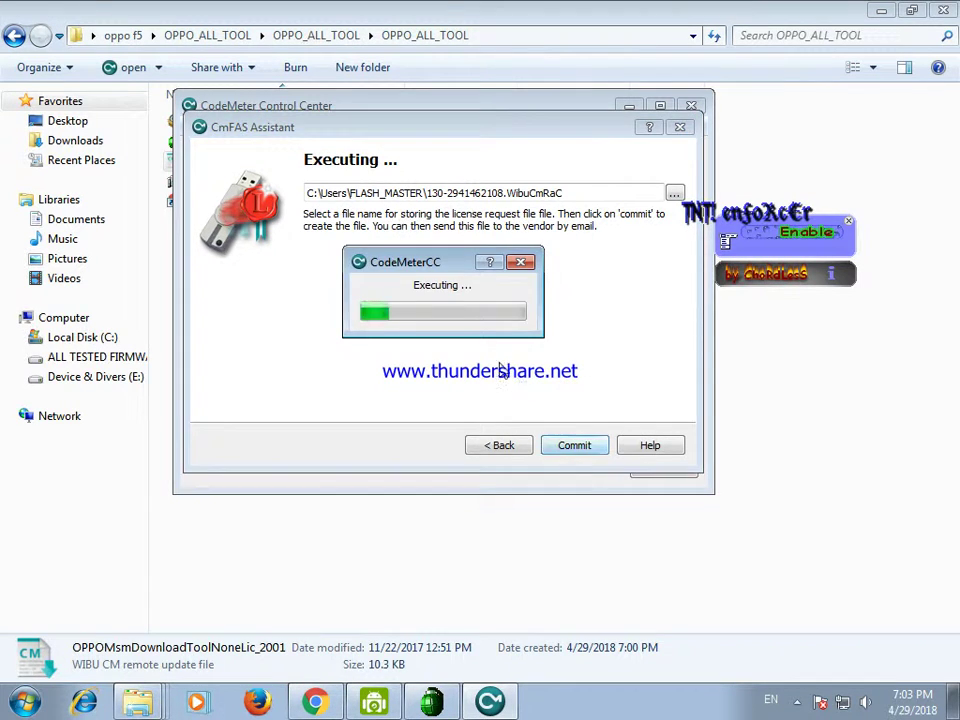
left_click(578, 448)
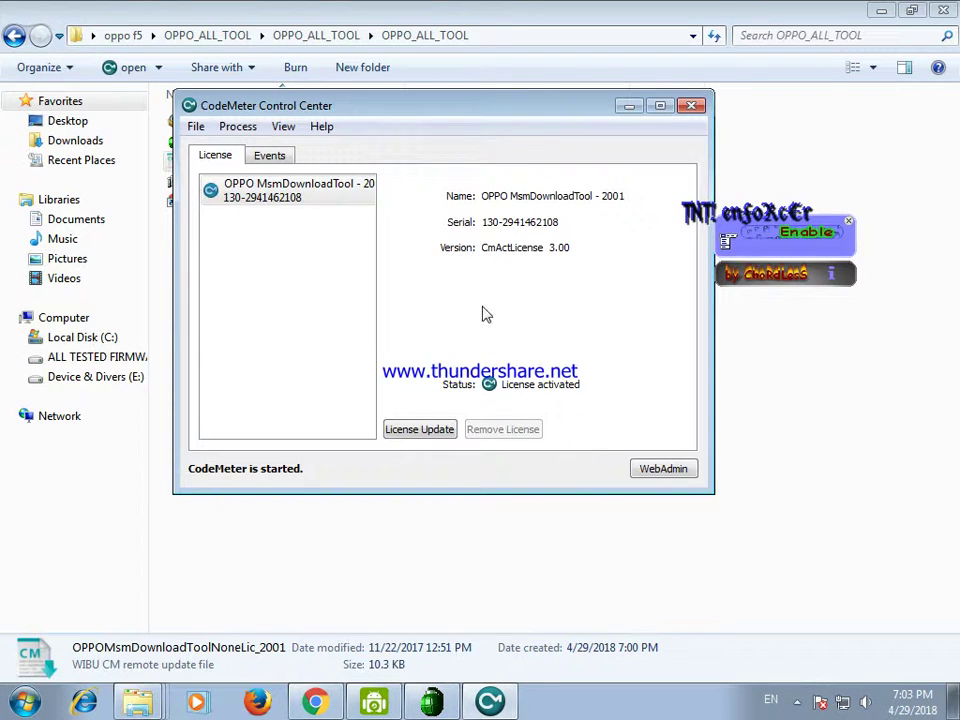
Check the events and license details in CodeMeter Control Center and minimise its window
left_click(278, 153)
left_click(230, 157)
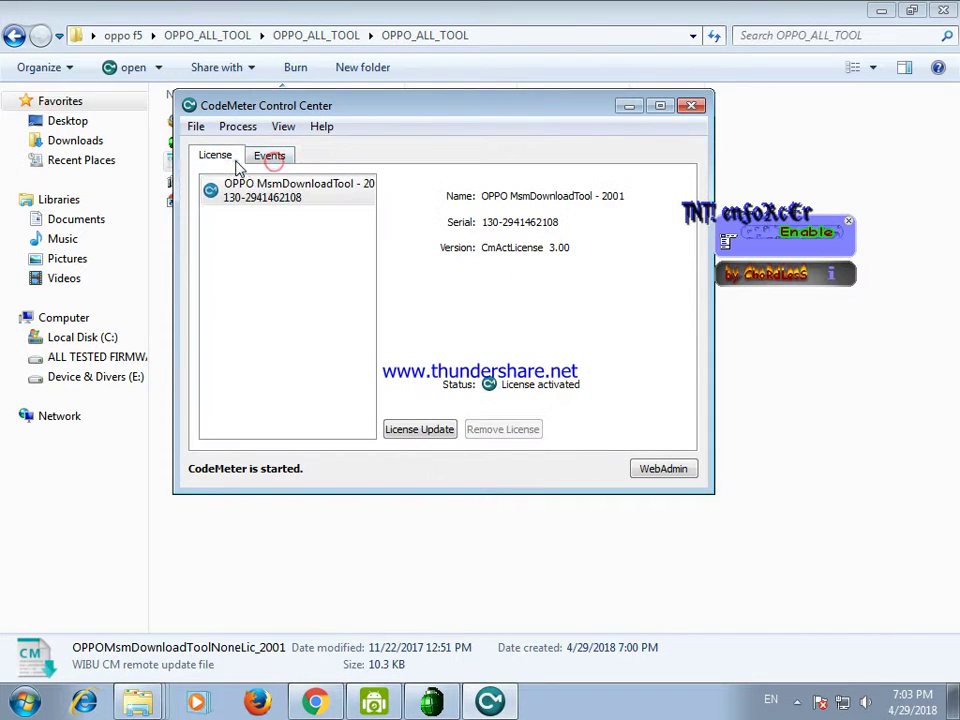
left_click(629, 105)
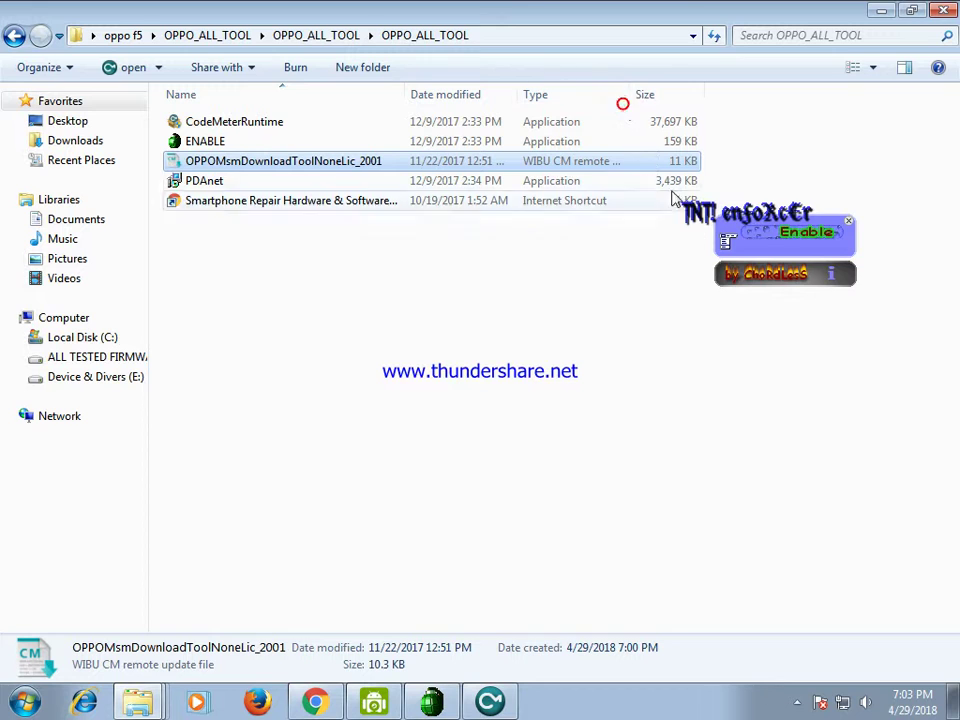
Go to the DownloadTool_v1728.31 folder and launch the DownloadTool application
left_click(17, 36)
double_click(208, 124)
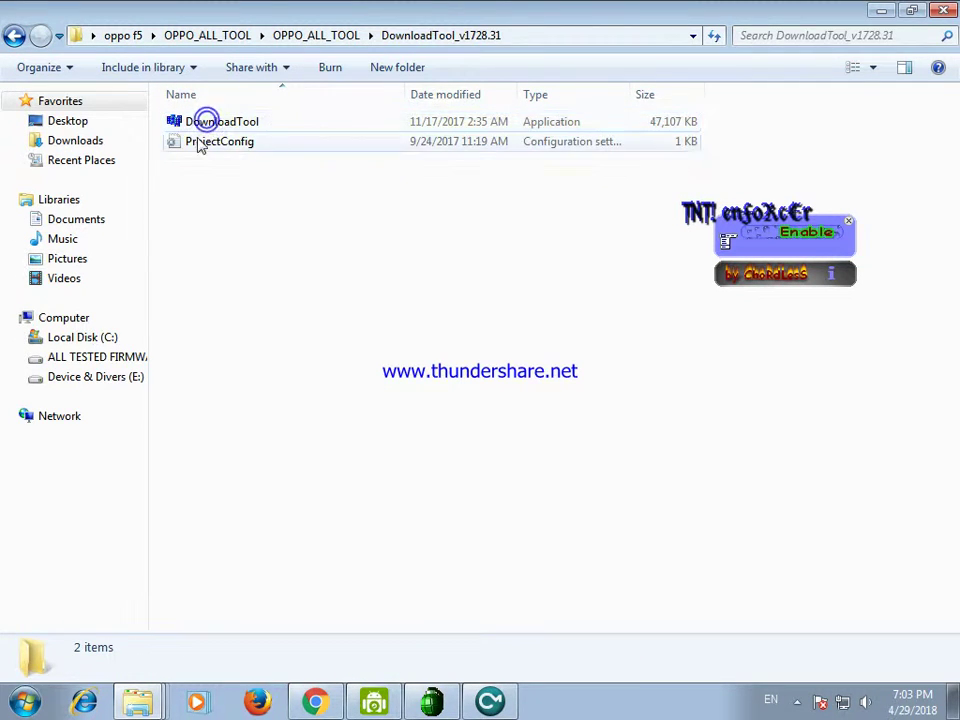
double_click(205, 121)
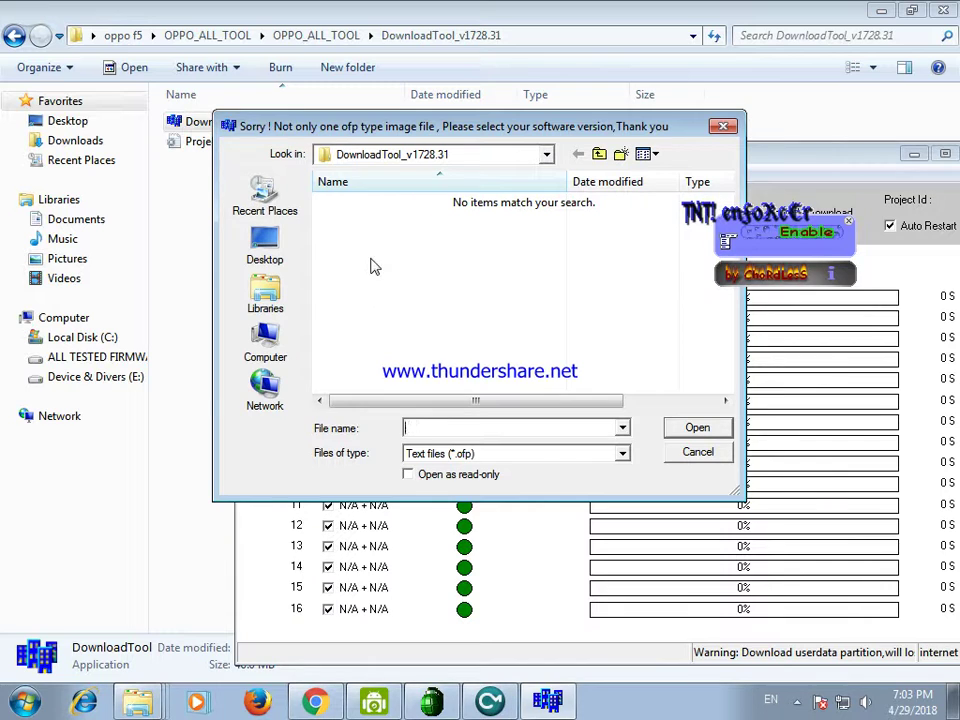
Load CPH1723_11_A.07_171116_EXP.ofp from the CPH1723_11_A.07_171116 folder under oppo f5 and accept project ID 17321
left_click(598, 155)
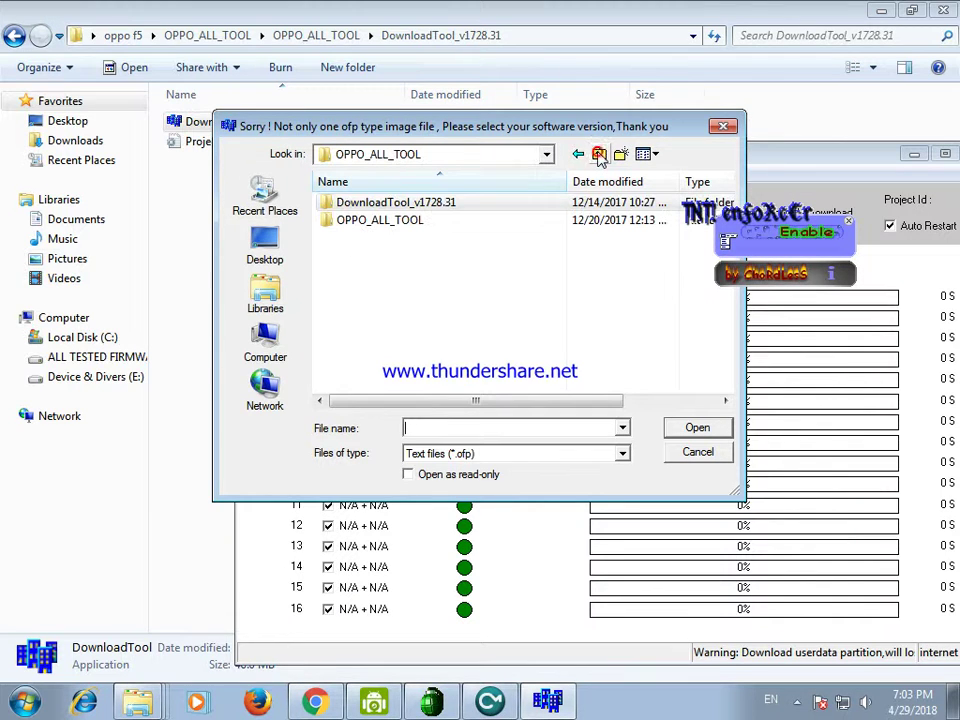
left_click(598, 155)
left_click(598, 155)
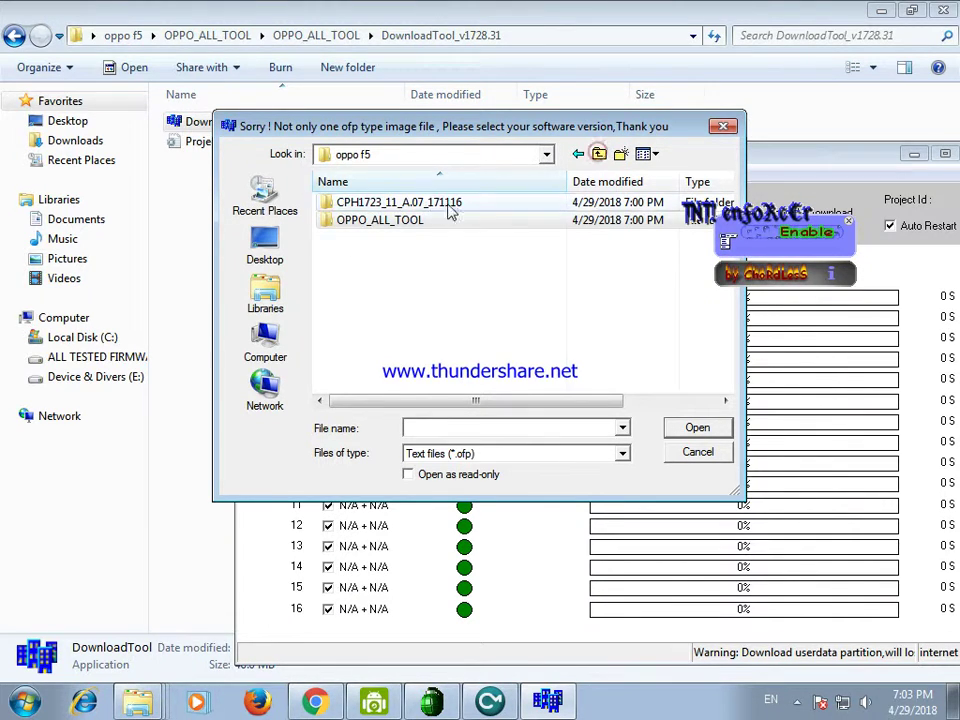
double_click(407, 203)
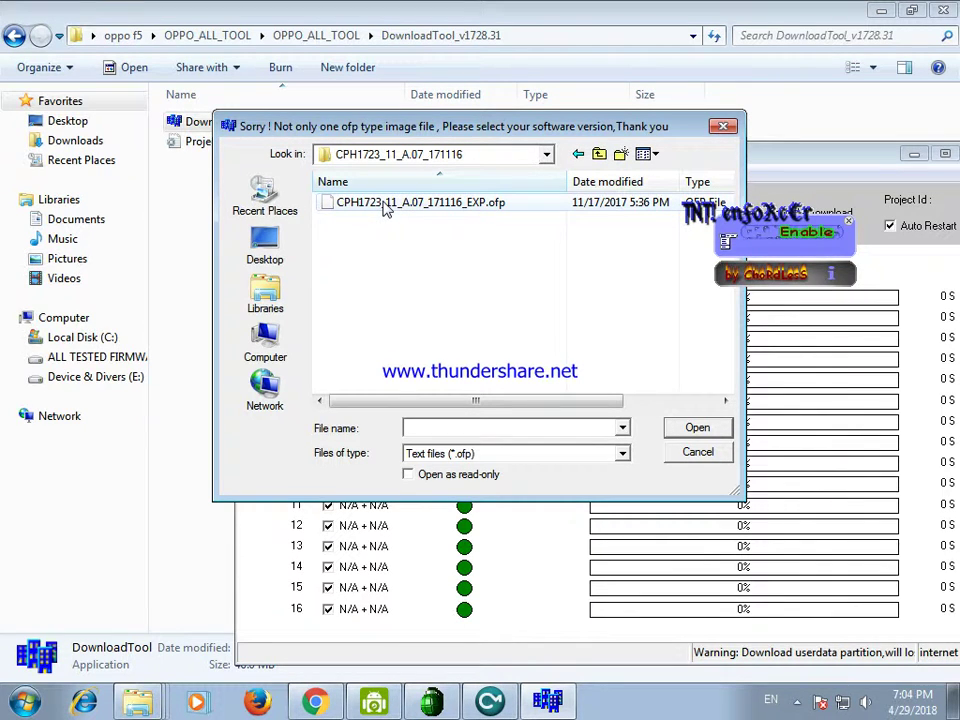
left_click(384, 203)
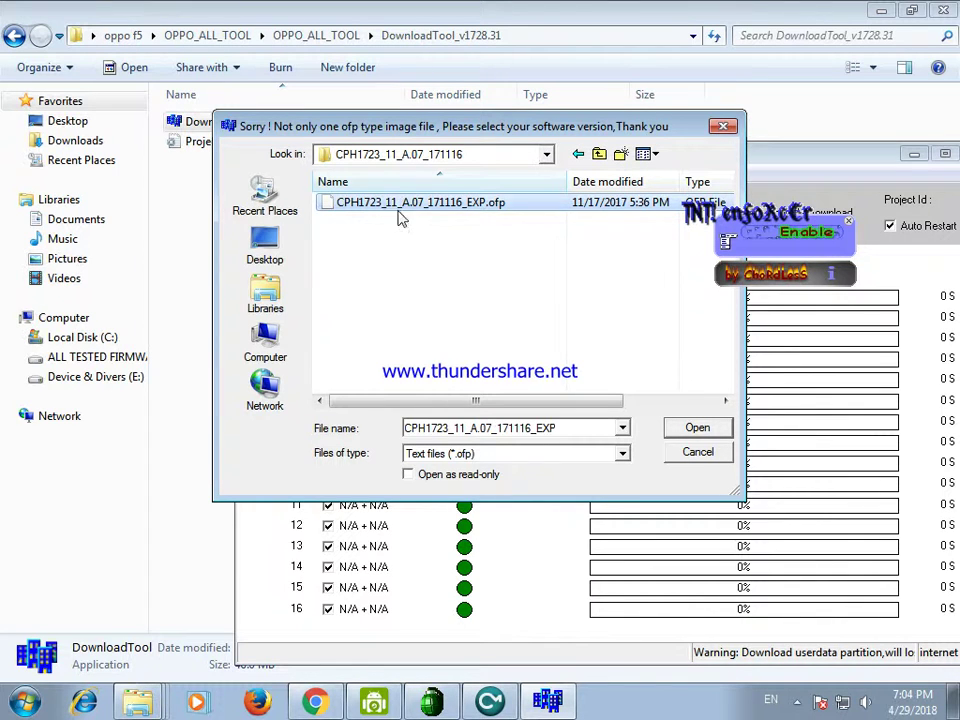
left_click(677, 429)
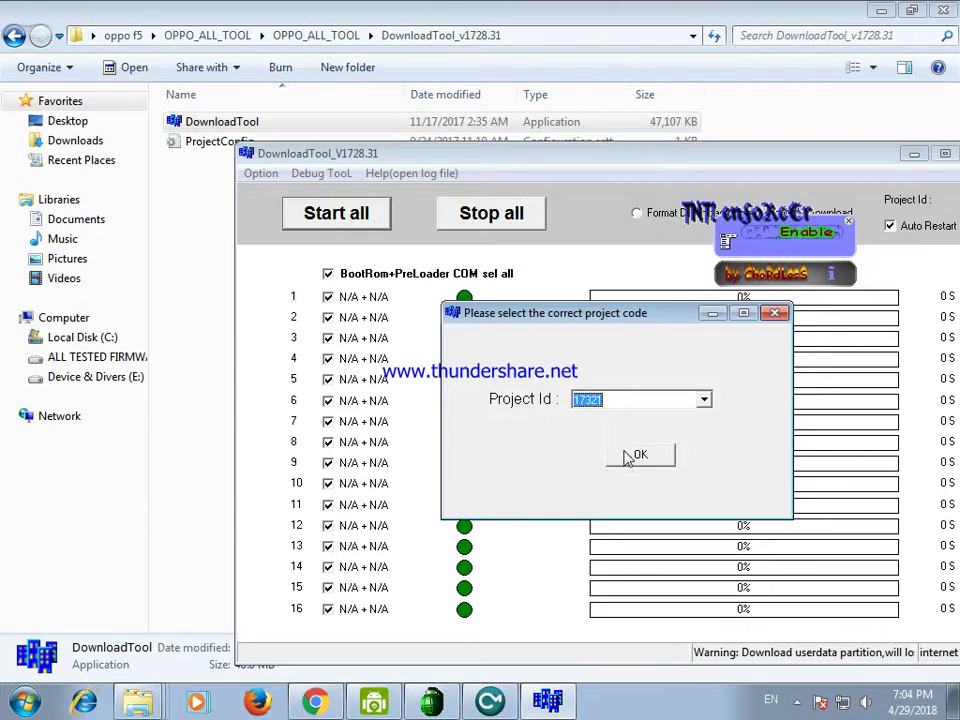
left_click(637, 456)
Switch DownloadTool to Format Download, dismiss the Internet Download Manager warning, and enter and confirm the required password
left_click_drag(492, 161, 317, 102)
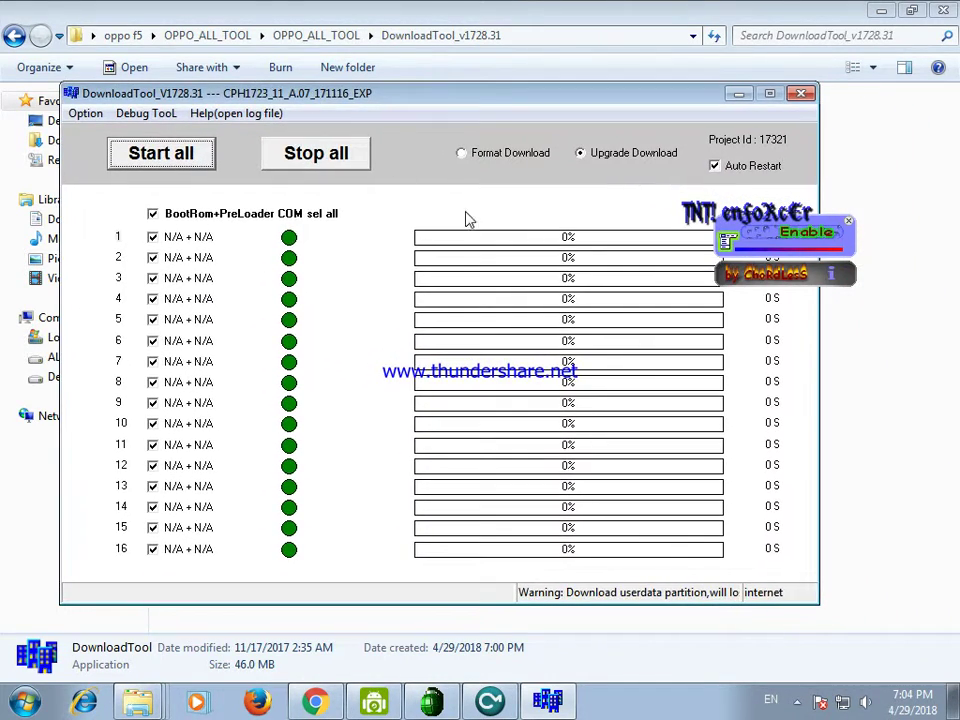
left_click(465, 155)
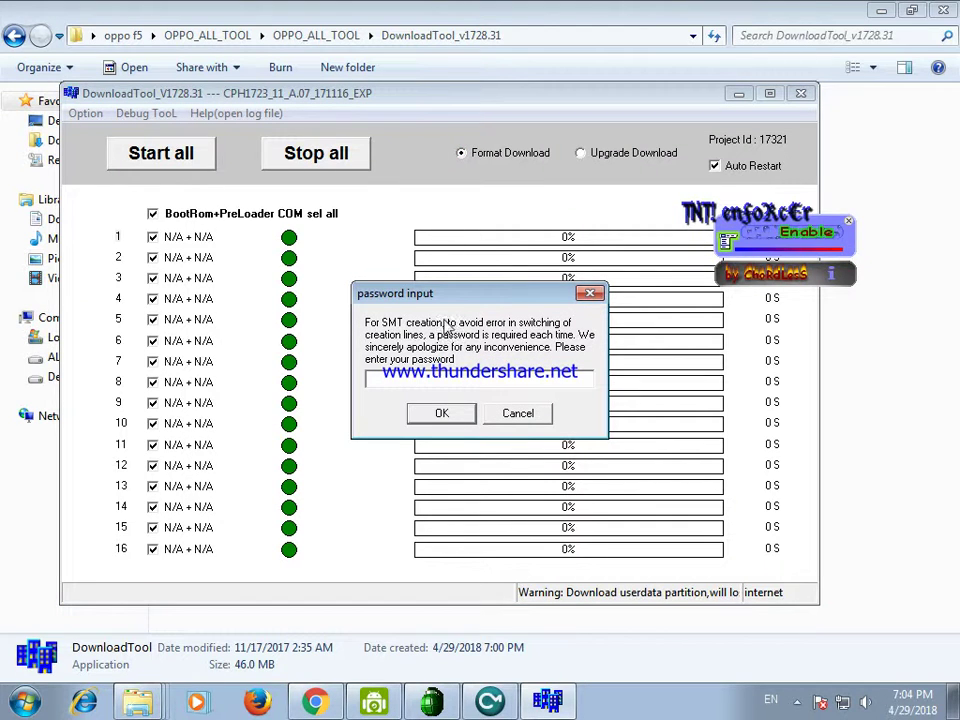
left_click_drag(450, 293, 310, 228)
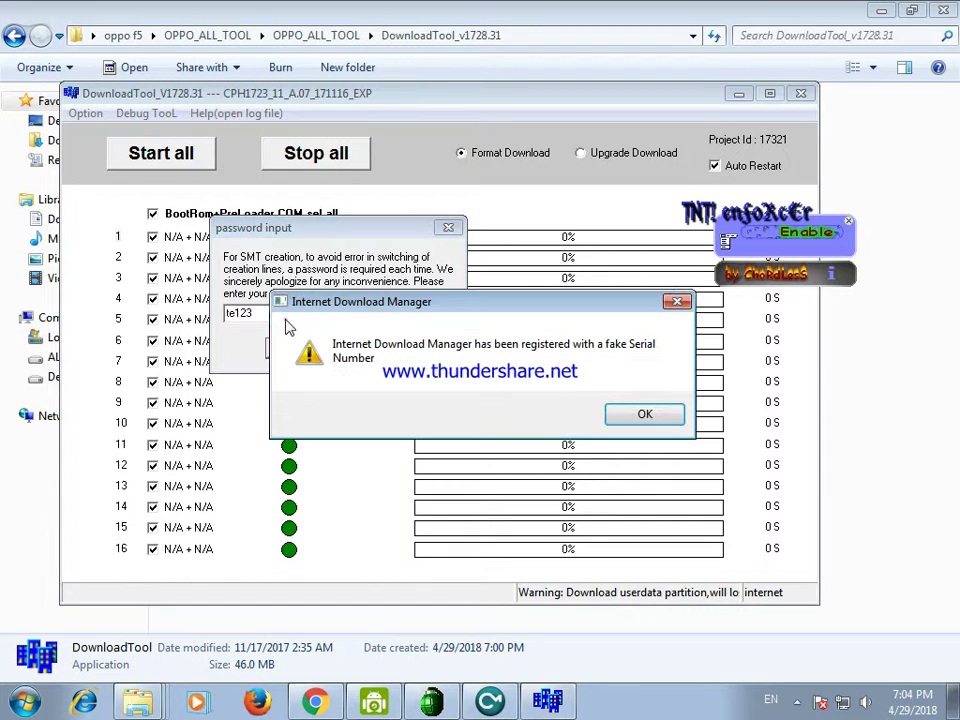
left_click(654, 414)
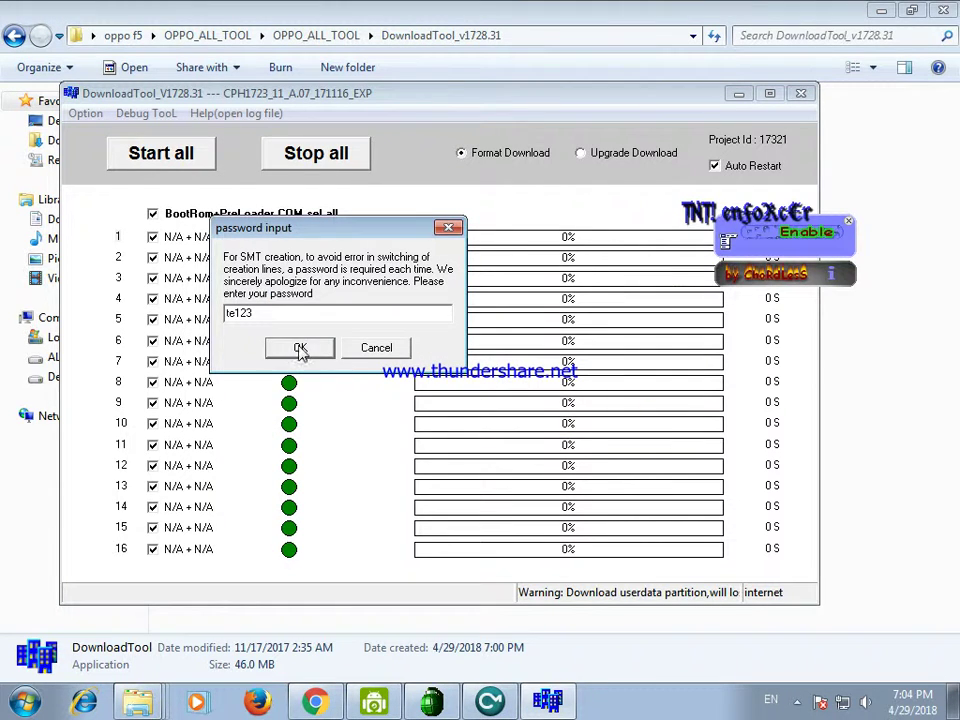
left_click(304, 349)
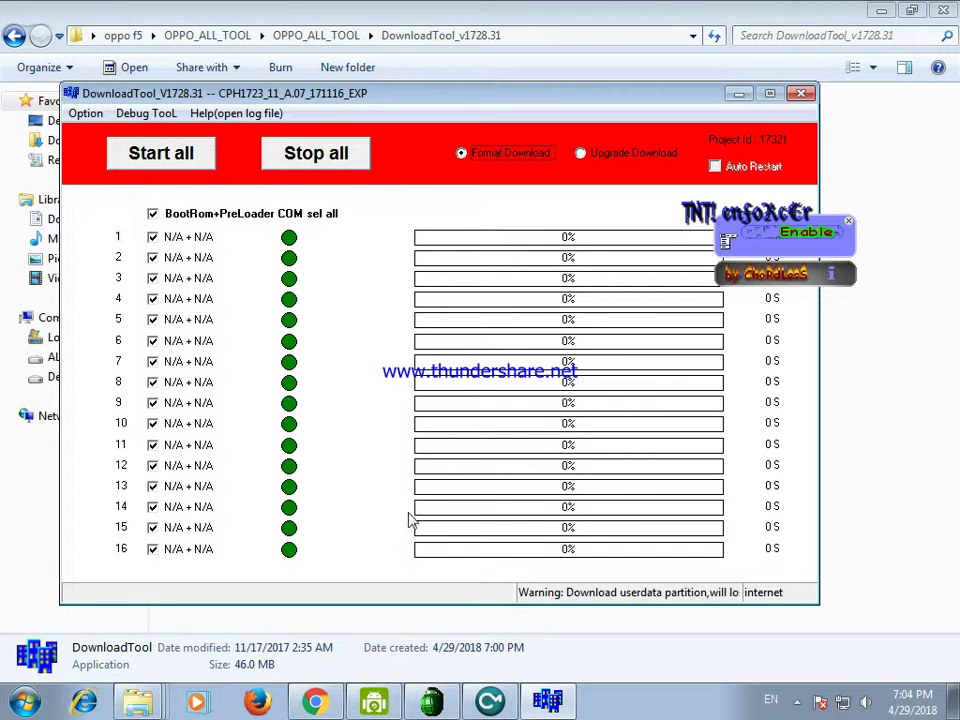
Bring up the DroidCam Client camera view and arrange it alongside the DownloadTool window
left_click(378, 690)
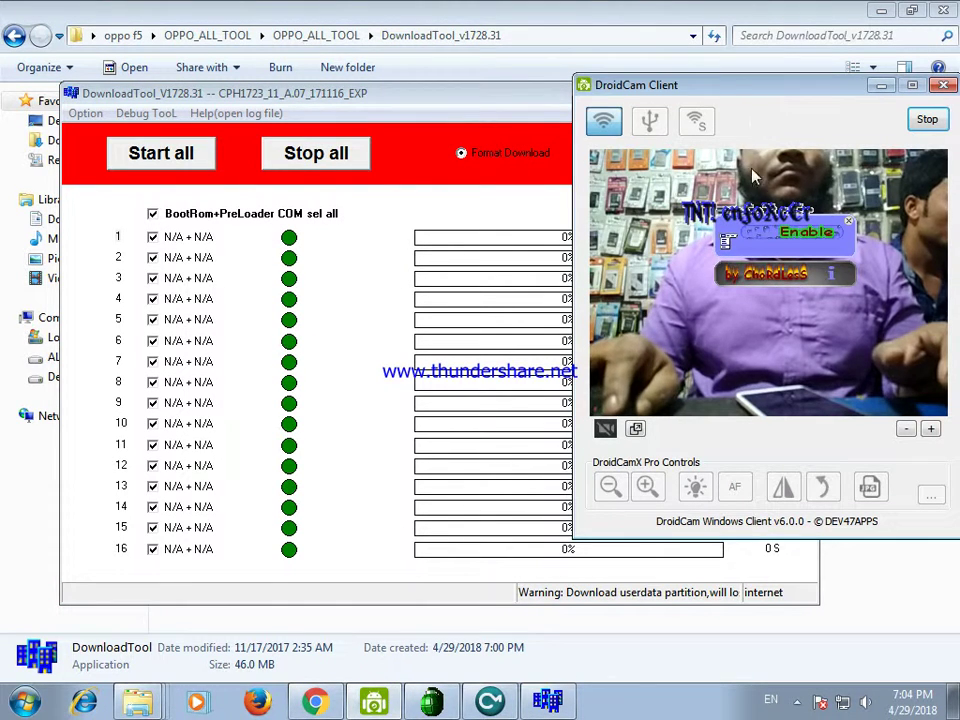
left_click_drag(736, 87, 724, 110)
left_click_drag(525, 96, 447, 59)
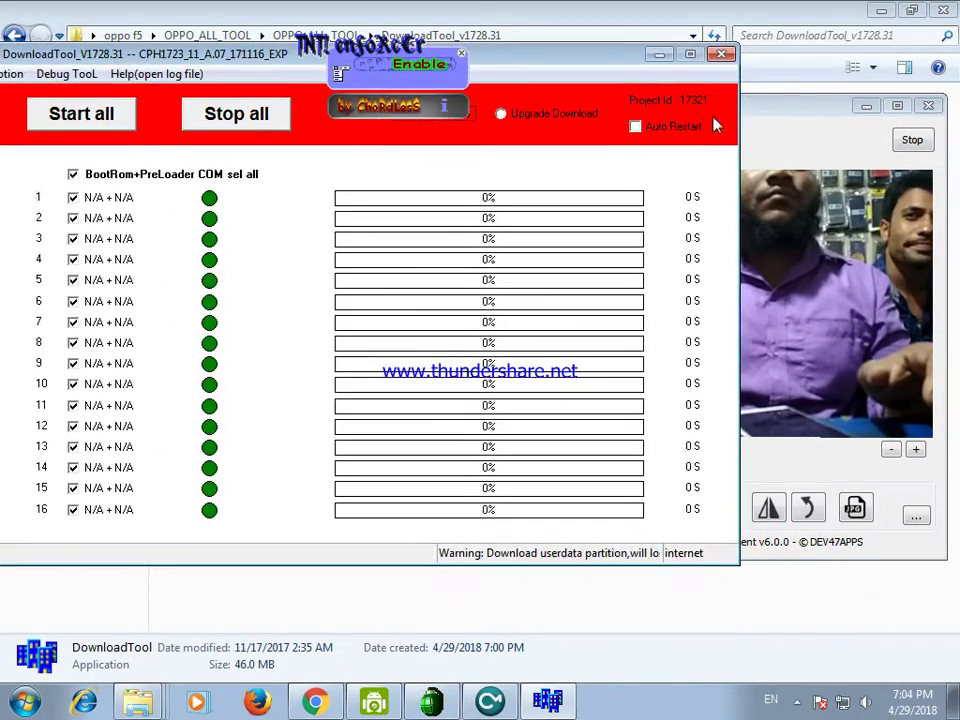
left_click(802, 112)
left_click_drag(802, 112, 700, 259)
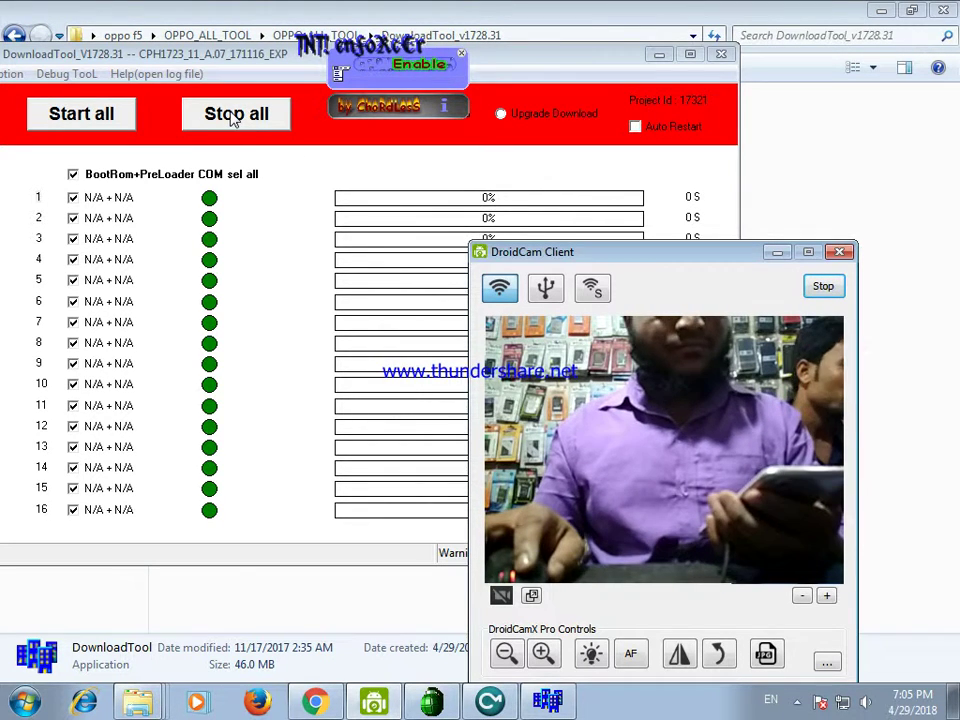
Start the format download on all ports in DownloadTool and bring the DroidCam camera view back in front
left_click(112, 50)
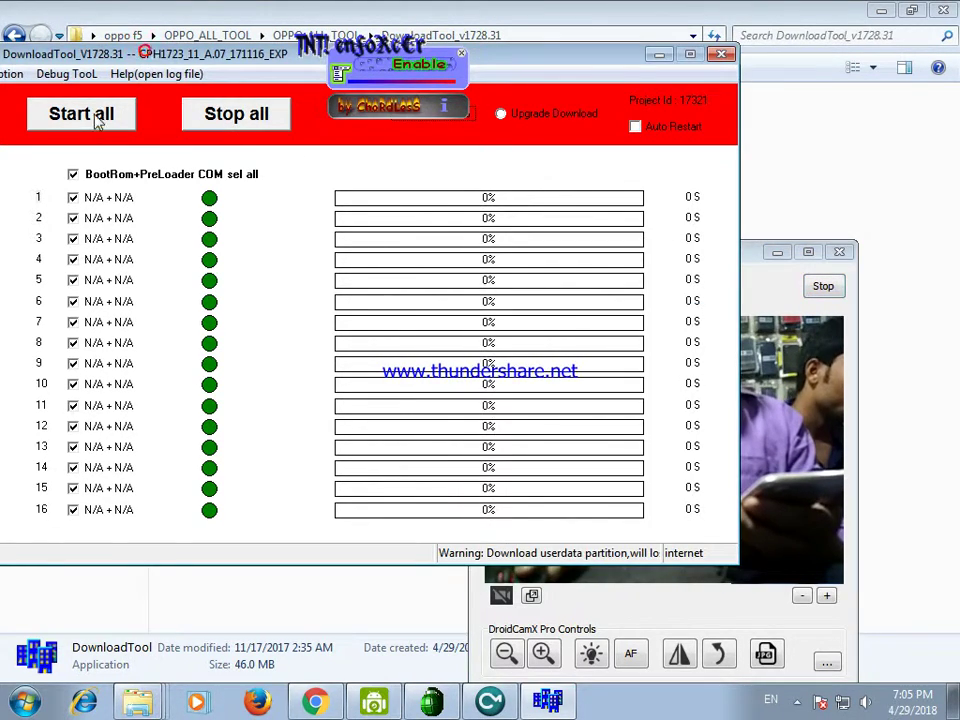
left_click(85, 115)
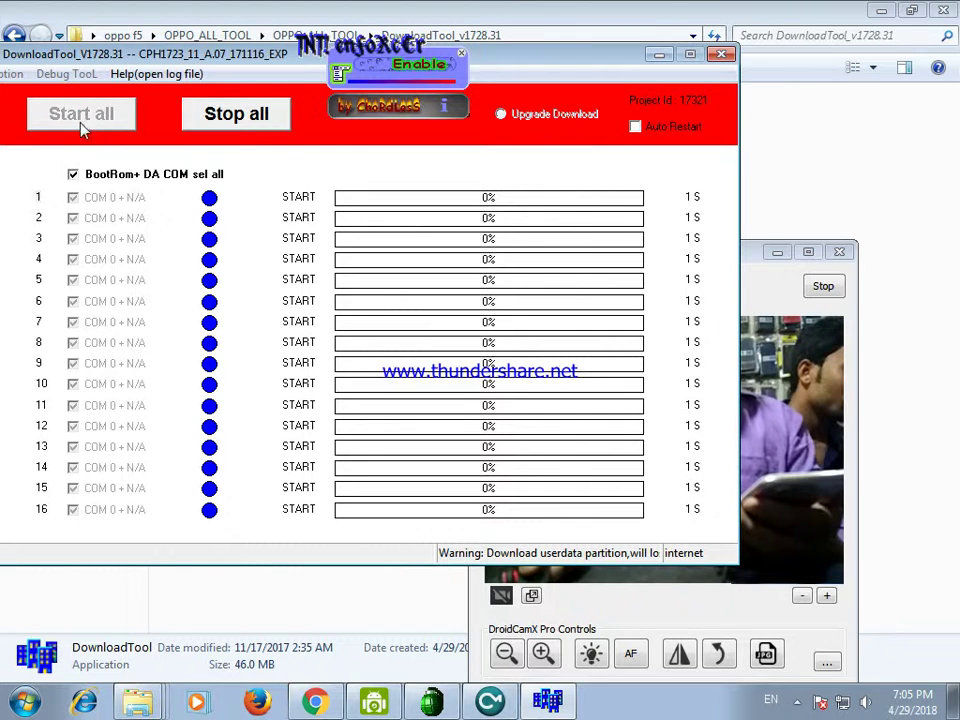
left_click_drag(750, 264, 728, 233)
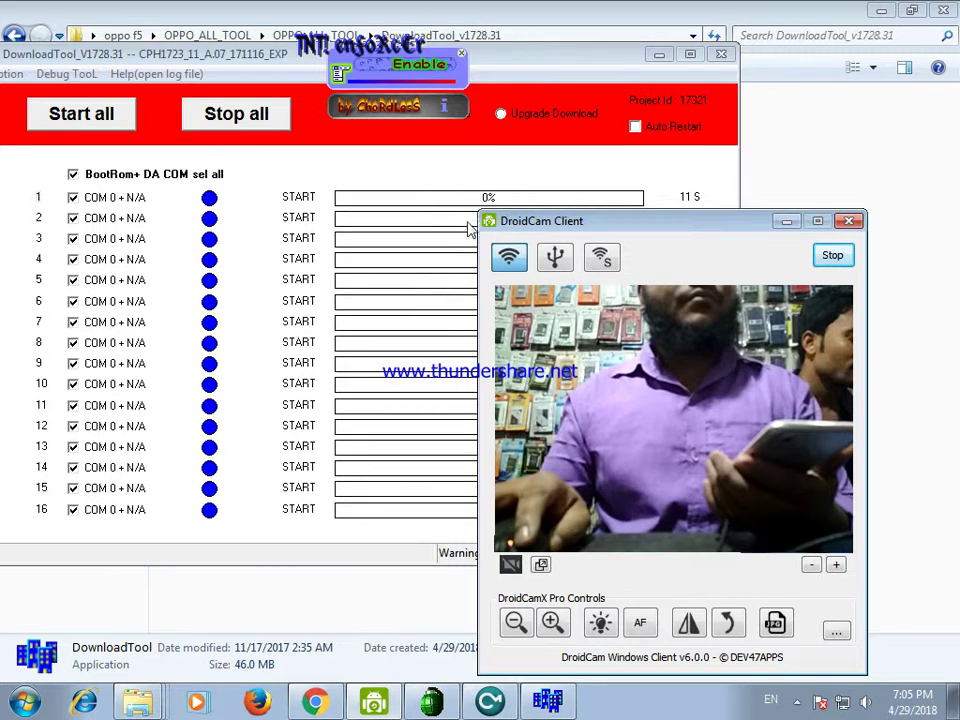
left_click_drag(558, 232, 572, 245)
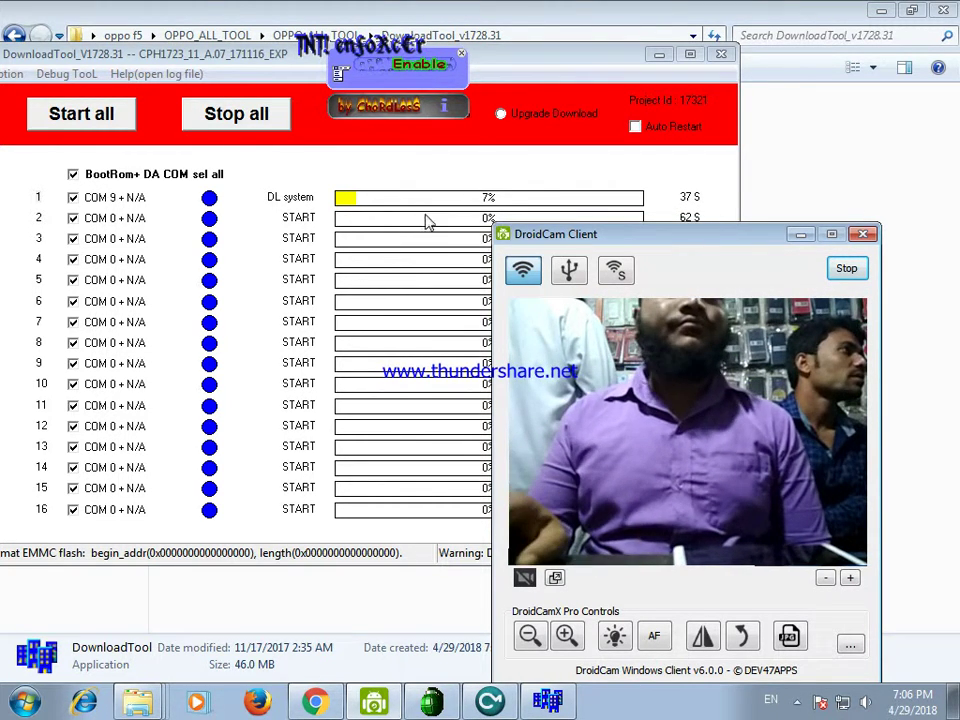
Bring DownloadTool in front of the camera view and reposition it to watch the flashing progress
left_click(237, 58)
left_click_drag(237, 58, 354, 108)
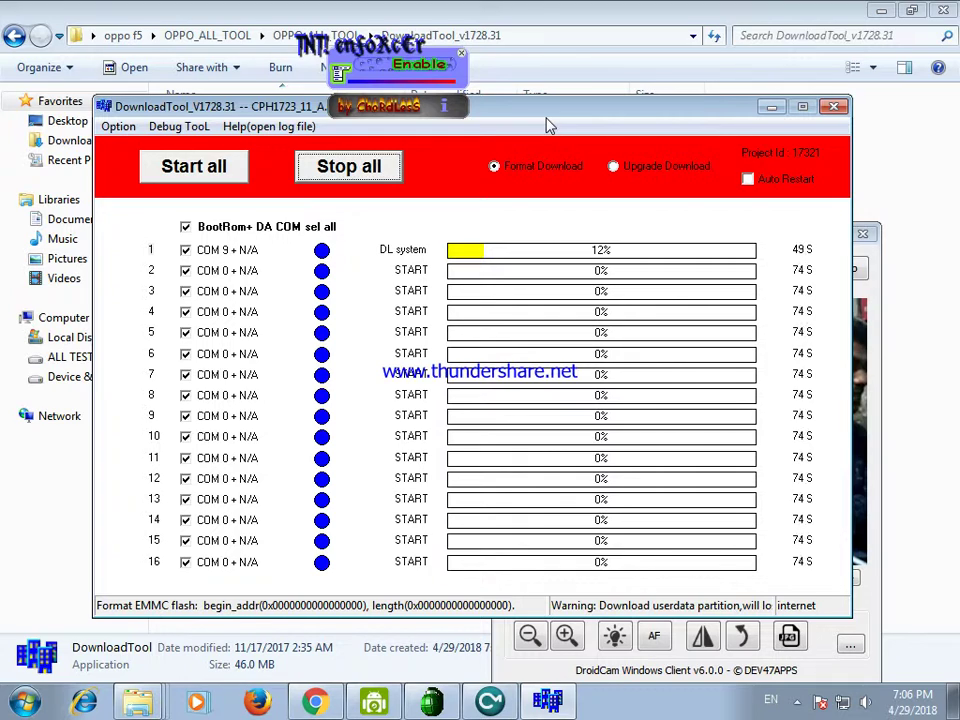
left_click(866, 397)
left_click_drag(516, 100, 479, 74)
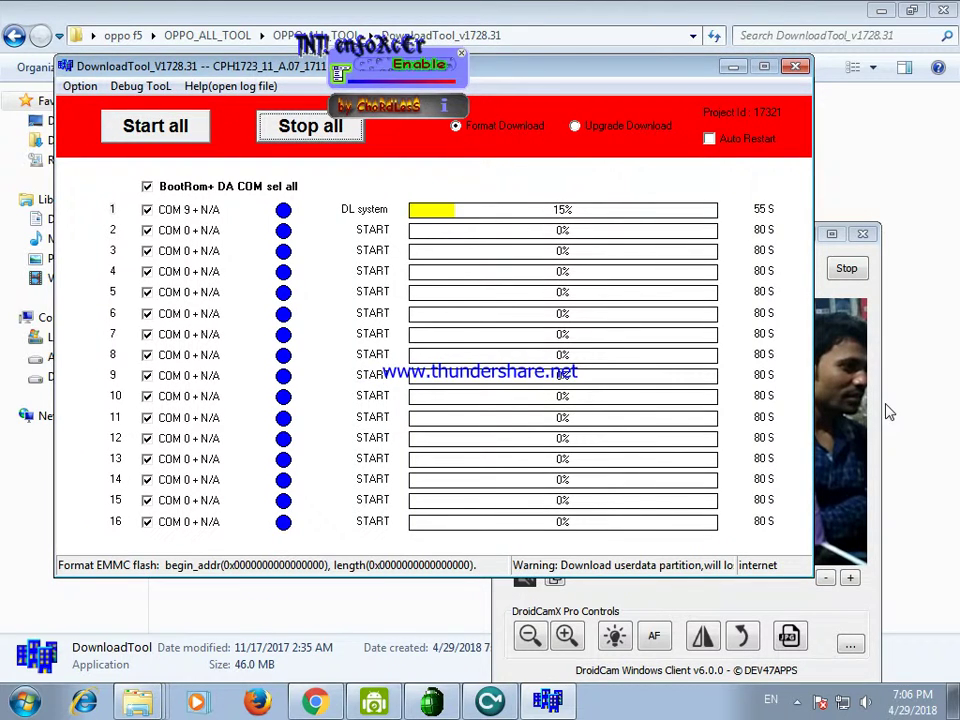
Bring the DroidCam camera view in front of DownloadTool, shift it slightly, and dismiss the Internet Download Manager warning
left_click(885, 410)
left_click_drag(763, 241, 786, 250)
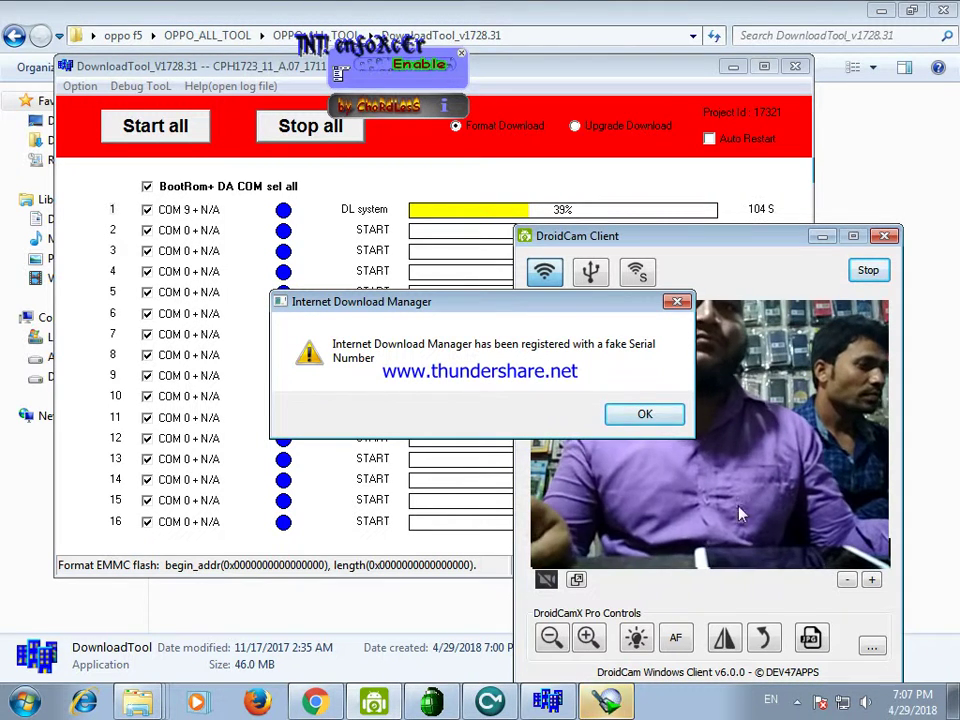
left_click(652, 416)
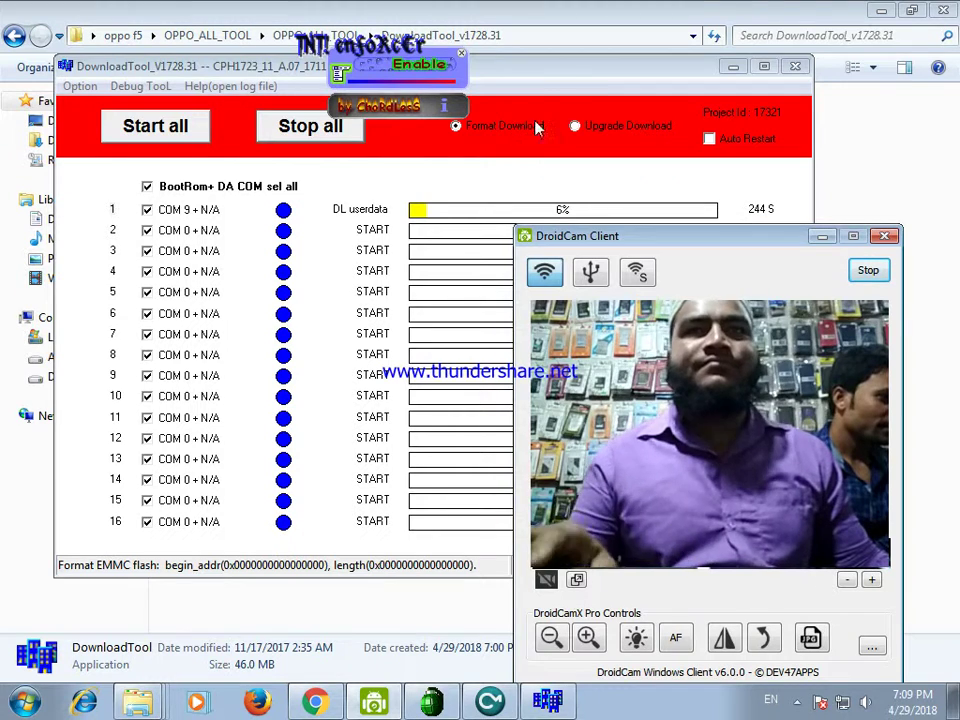
Check the userdata flashing progress in DownloadTool, return to the DroidCam camera view, and dismiss the Internet Download Manager warning
left_click(565, 73)
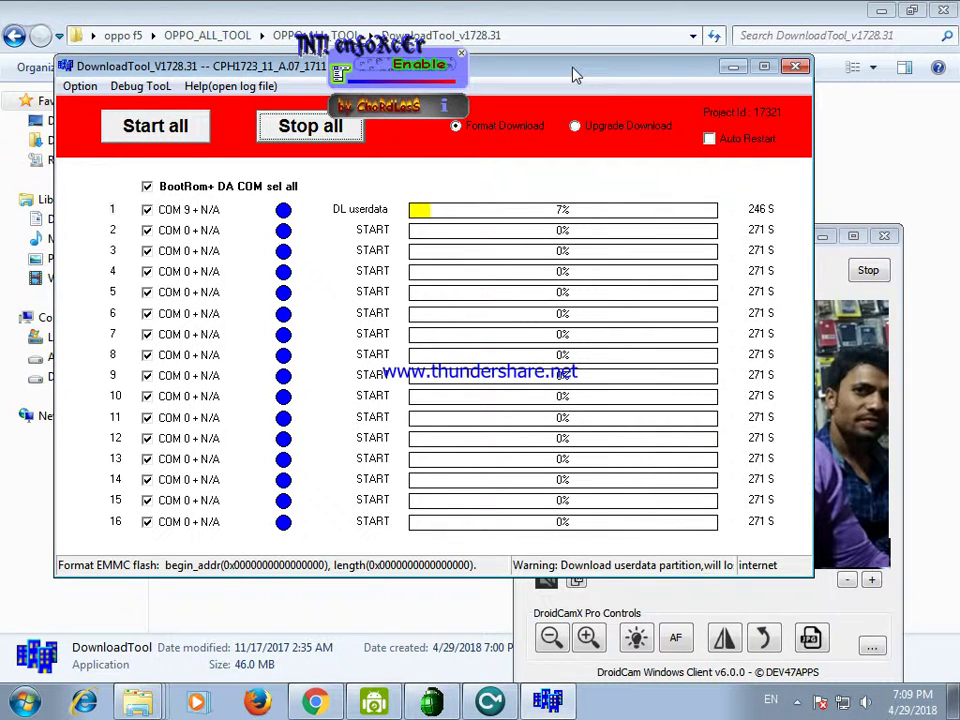
left_click(572, 70)
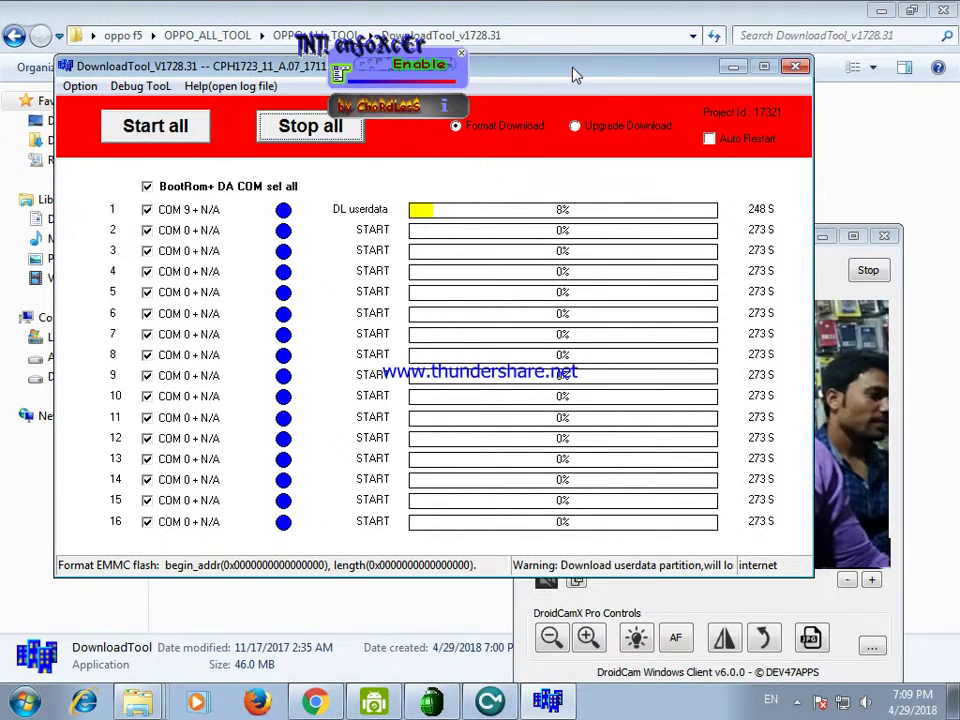
left_click(814, 274)
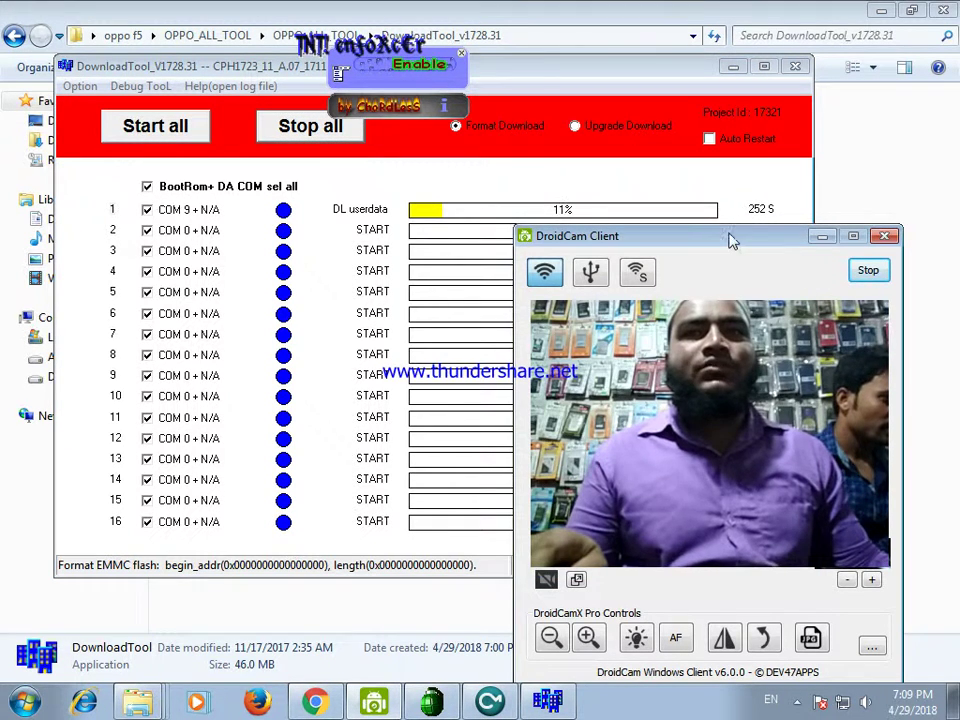
left_click_drag(716, 242, 729, 237)
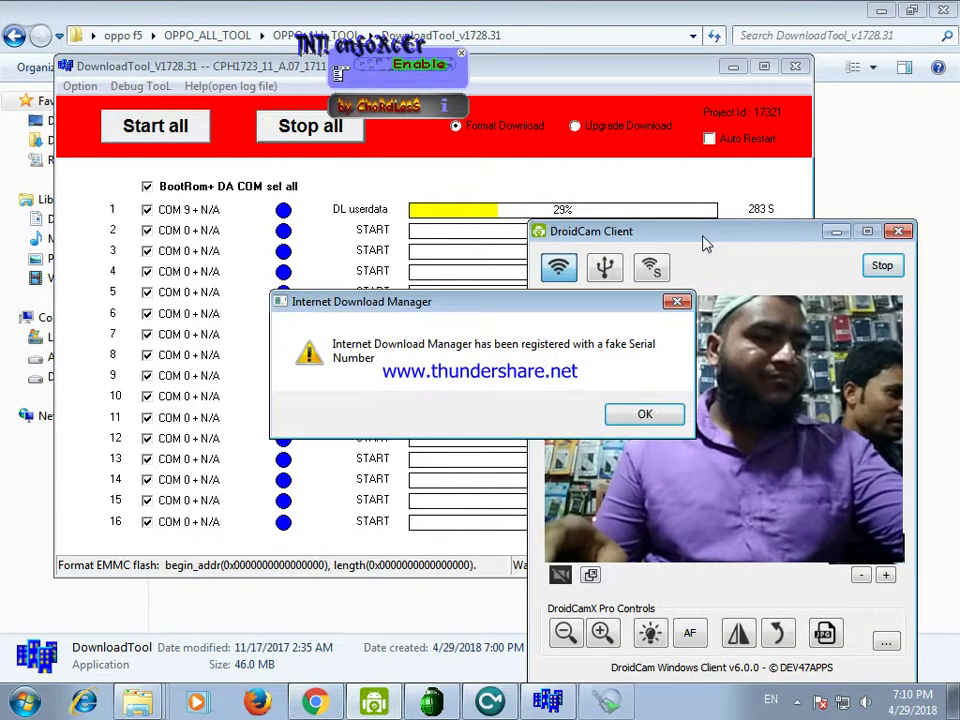
left_click(652, 417)
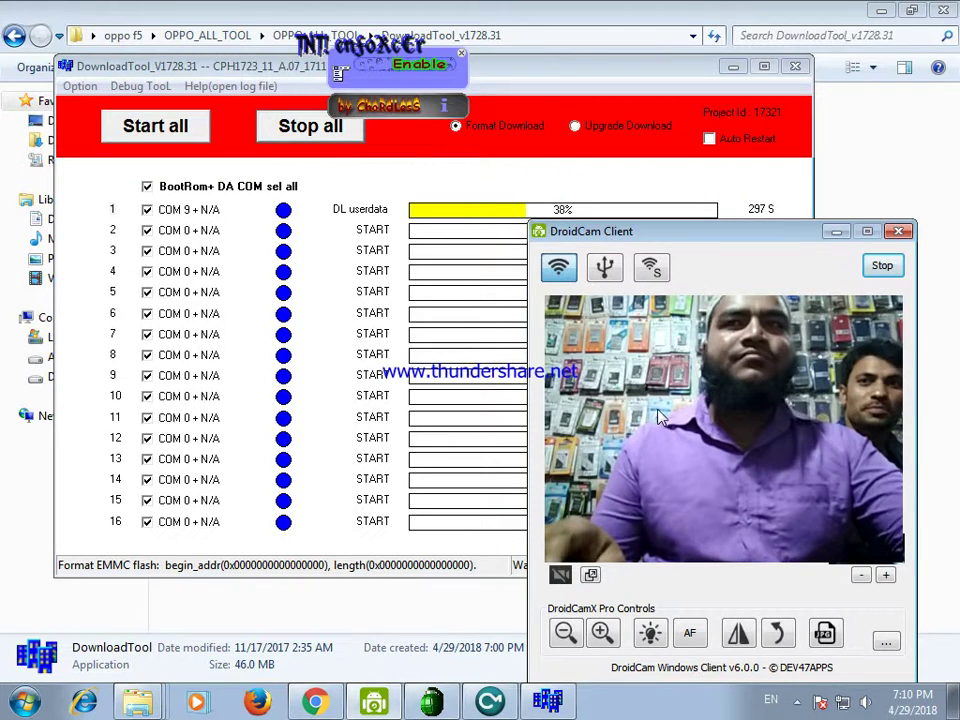
Minimize the DownloadTool_v1728.31 folder window, check all ports in DownloadTool, and bring the DroidCam camera view back in front
left_click(888, 12)
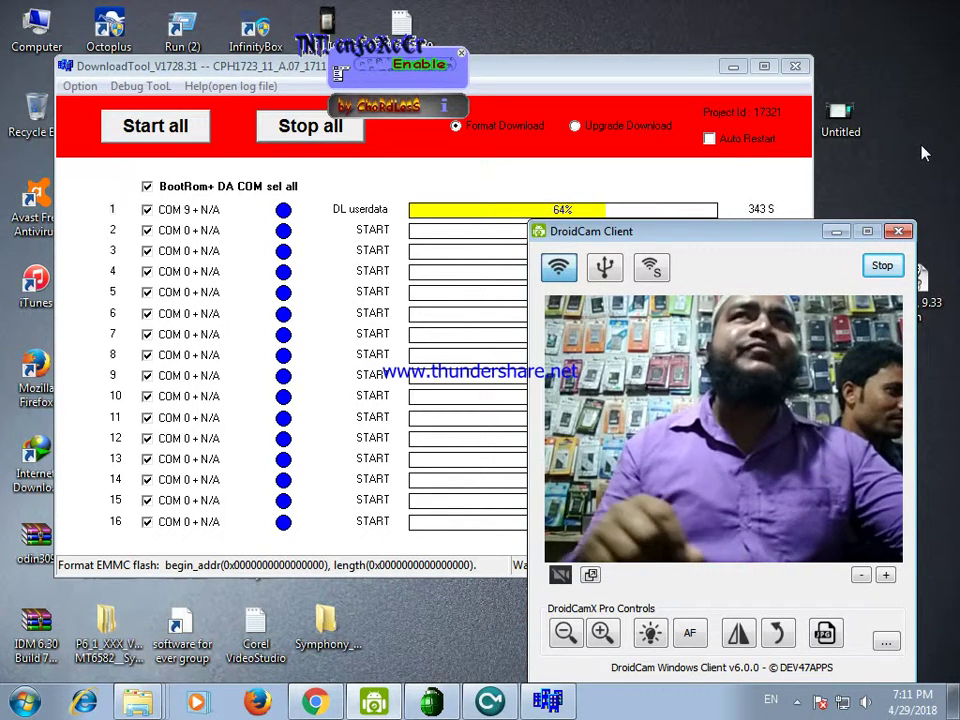
left_click(649, 90)
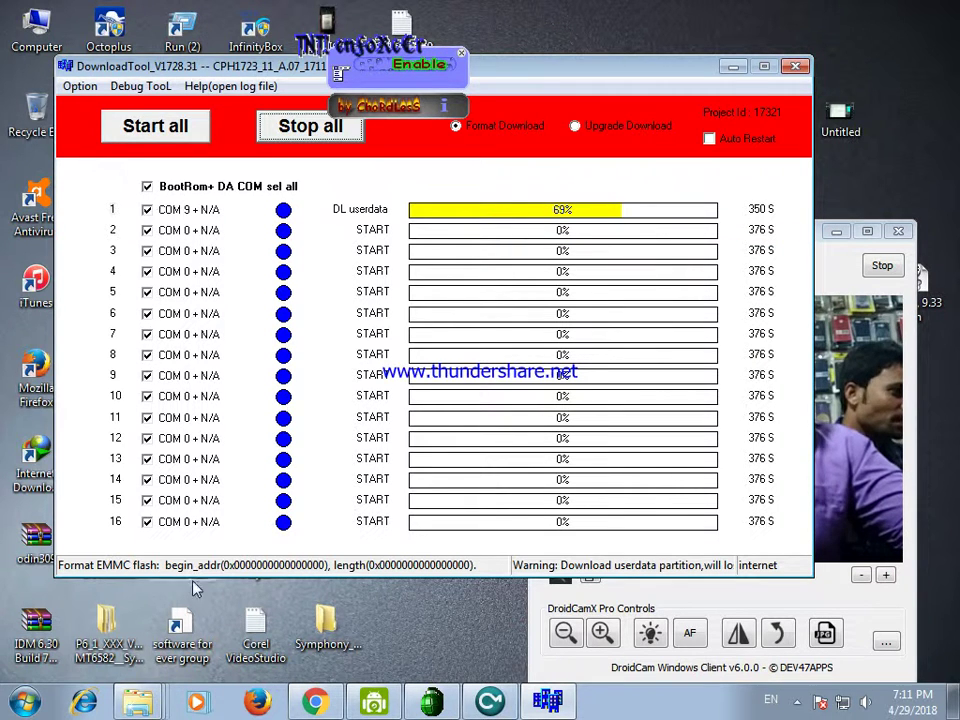
left_click(831, 272)
mouse_move(782, 247)
left_mouse_down()
mouse_move(776, 236)
mouse_move(772, 249)
left_mouse_up()
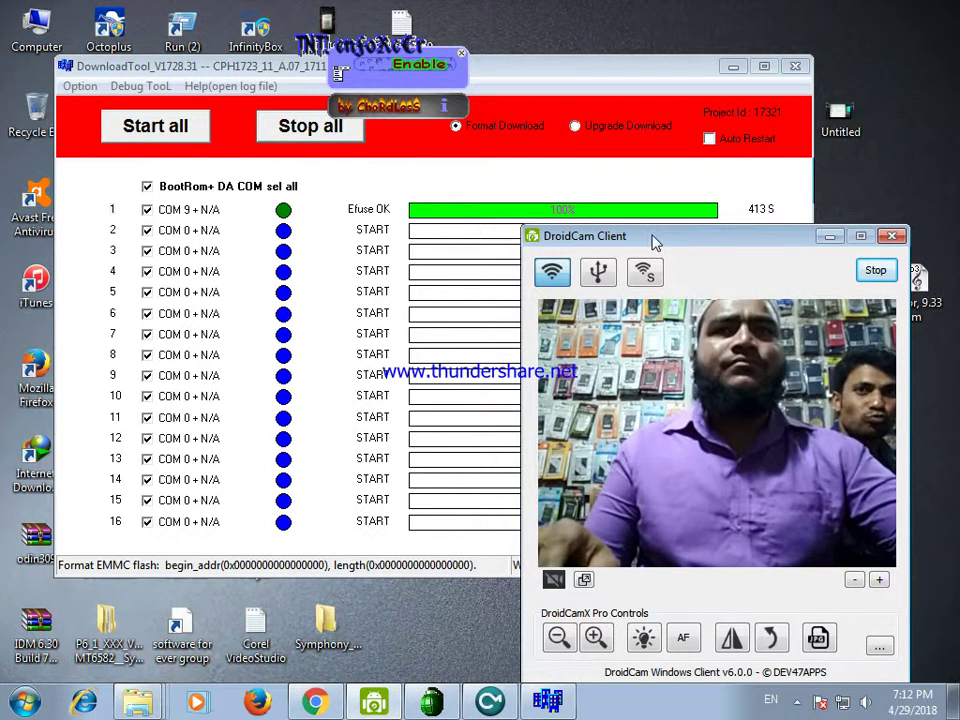
Inspect the COM 9 port's flashing result in DownloadTool and place the DroidCam view over the port list to show the phone
left_click_drag(654, 245, 650, 232)
left_click(580, 66)
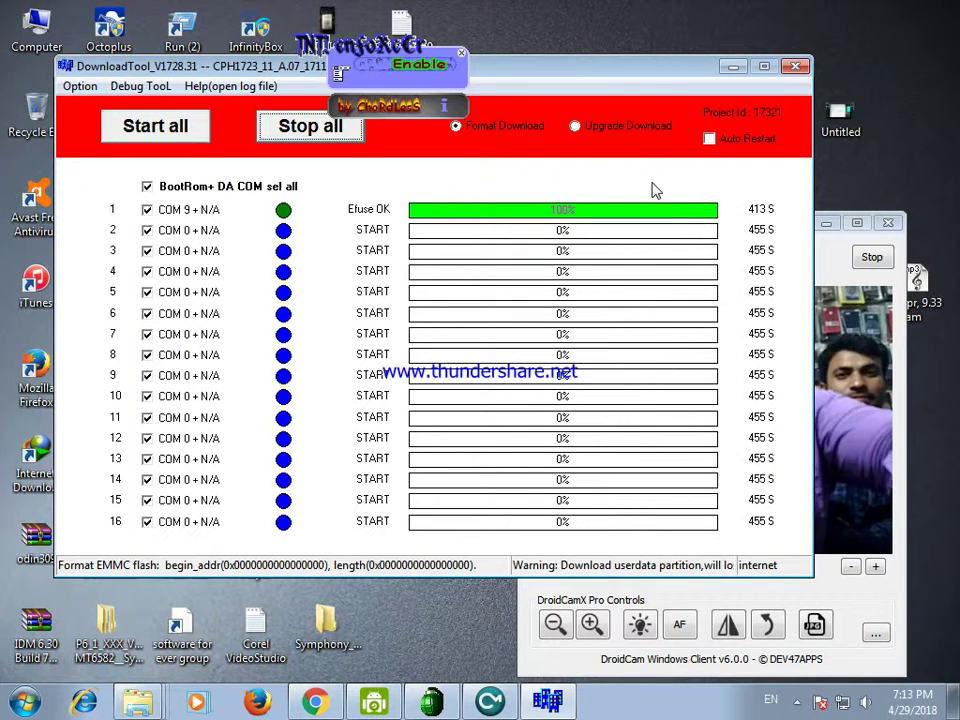
left_click(855, 299)
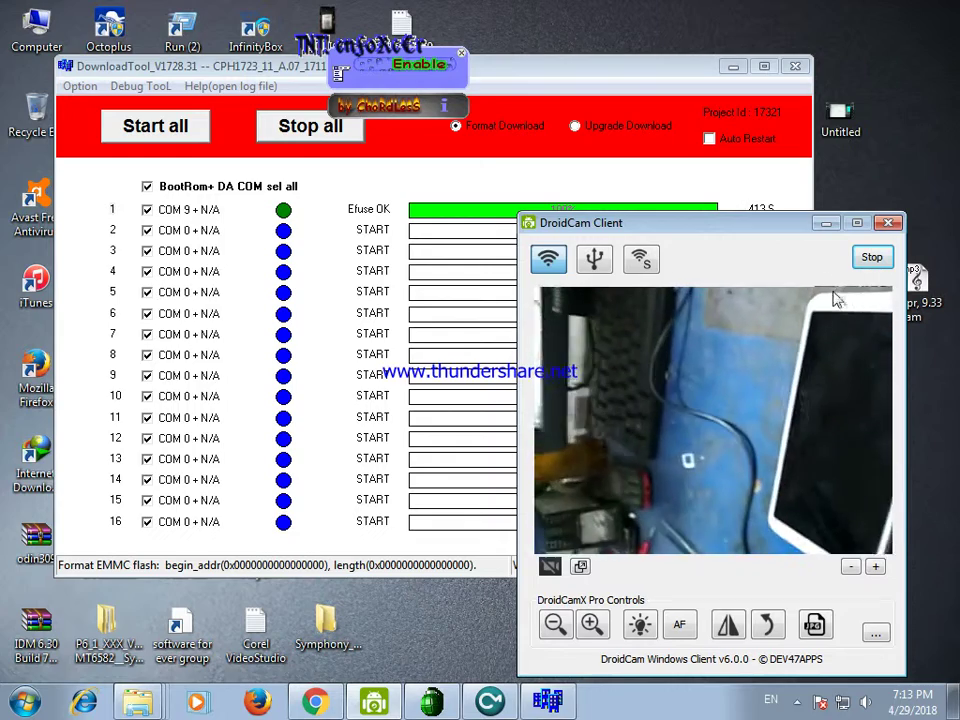
left_click_drag(787, 236, 286, 176)
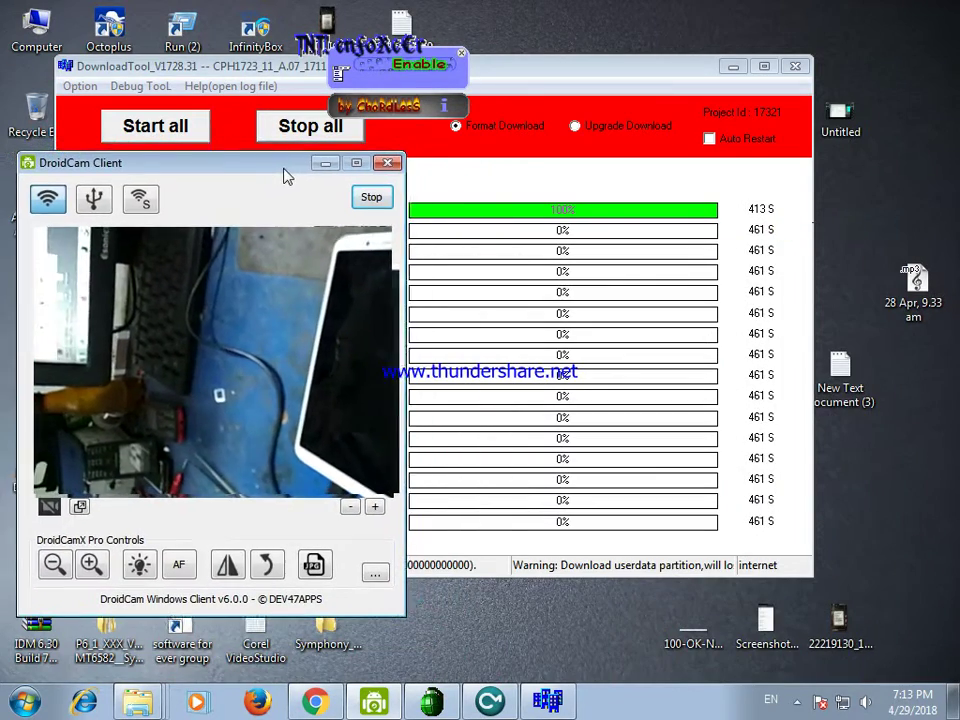
left_click(558, 110)
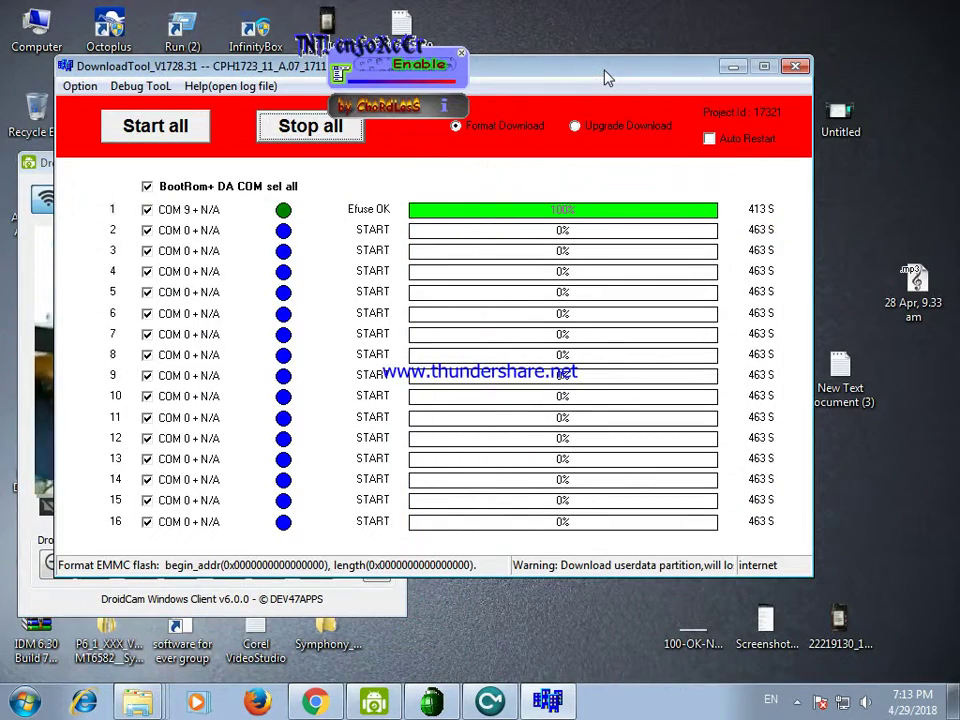
left_click(47, 360)
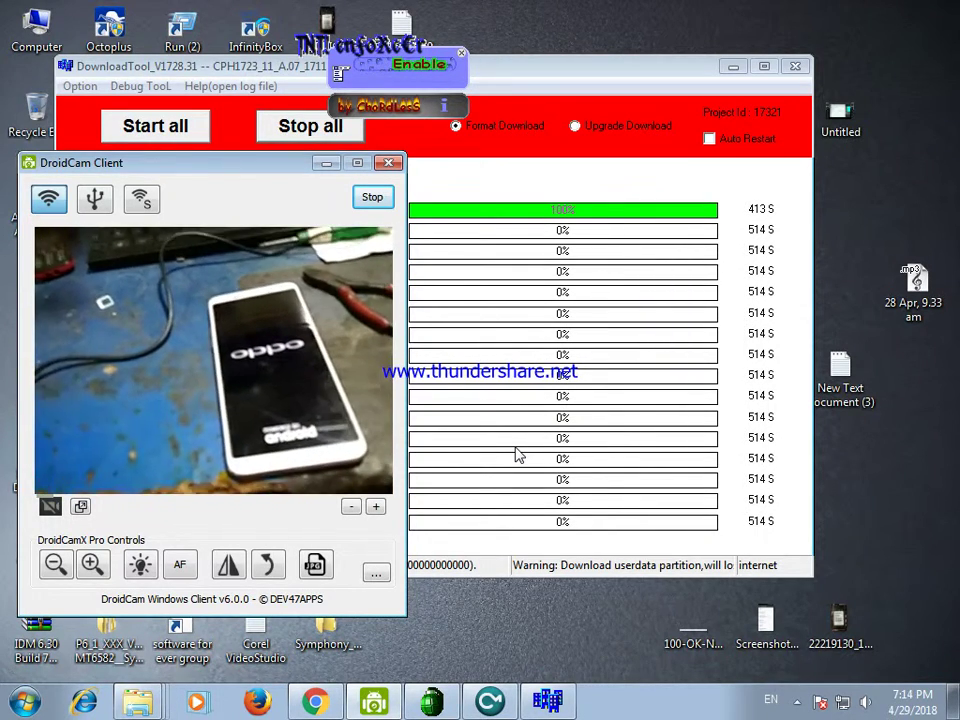
Center the DroidCam window over DownloadTool and restart its WiFi (LAN) camera connection with video and audio, dismissing the error and warning messages
left_click_drag(253, 167, 518, 178)
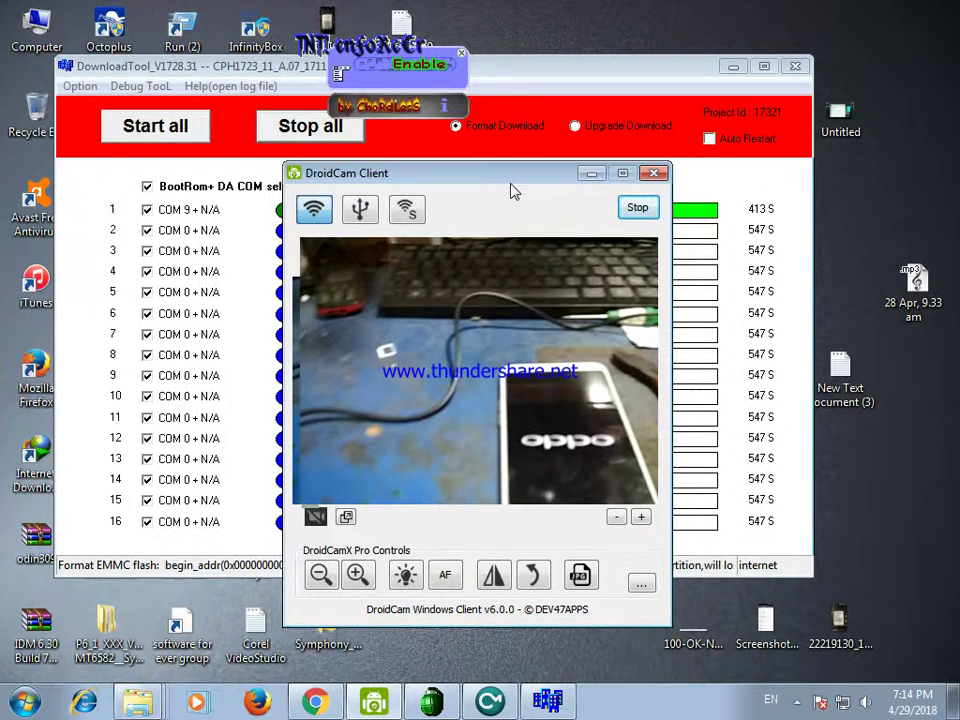
left_click(638, 209)
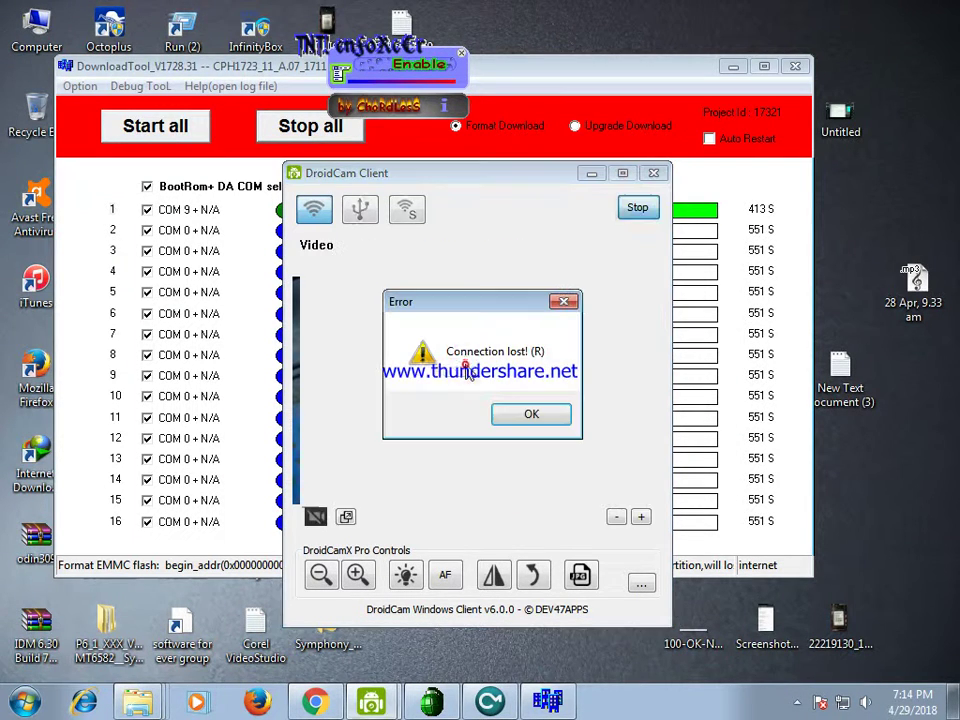
left_click(514, 414)
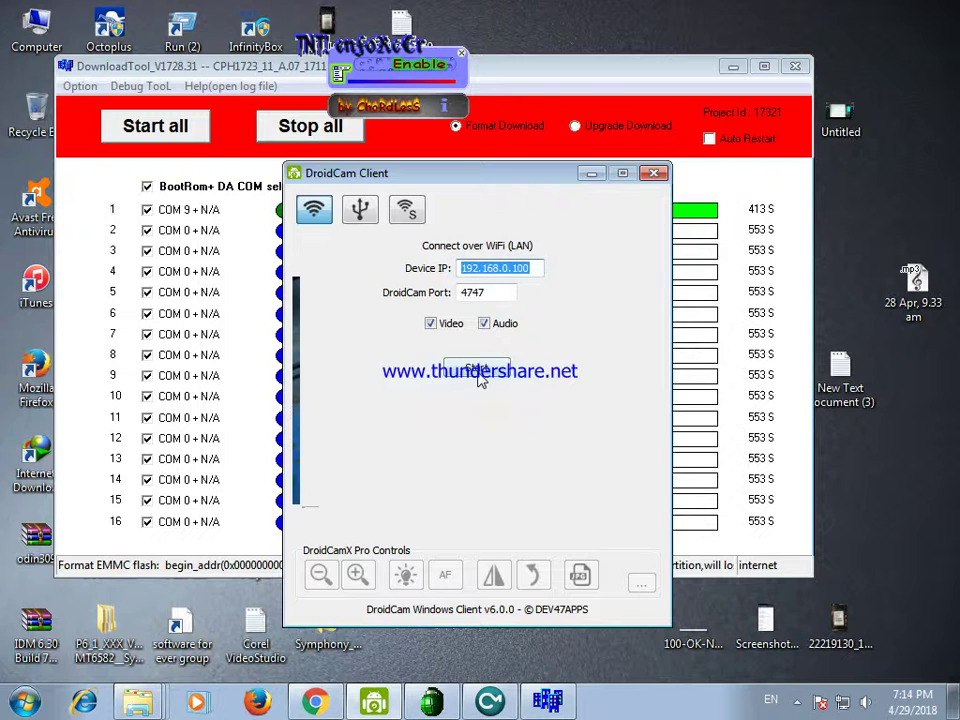
left_click(478, 370)
left_click(521, 415)
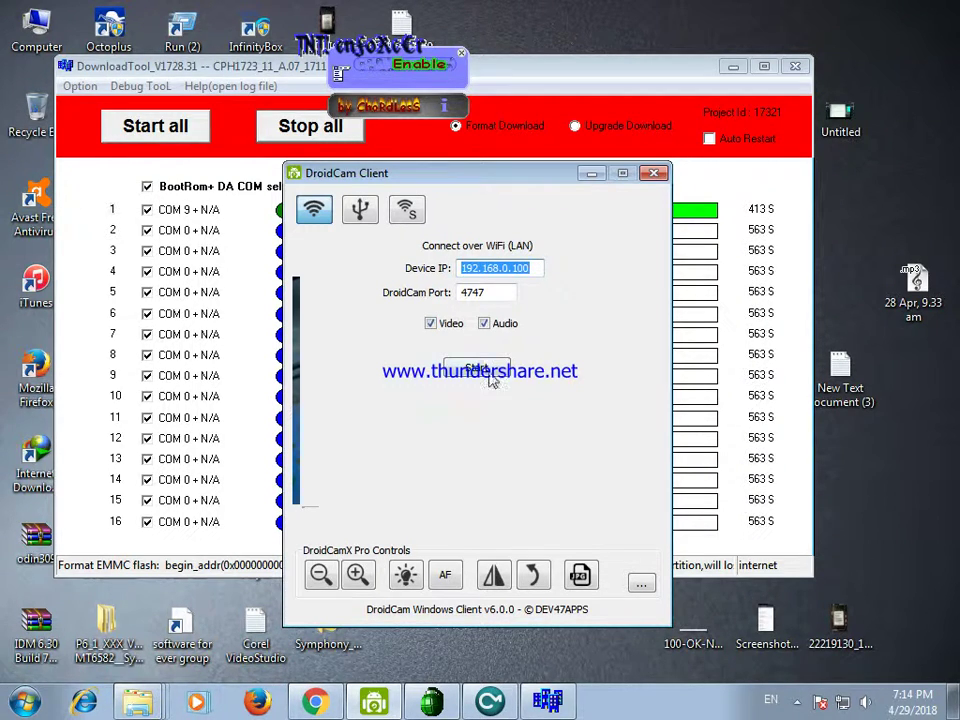
left_click(489, 376)
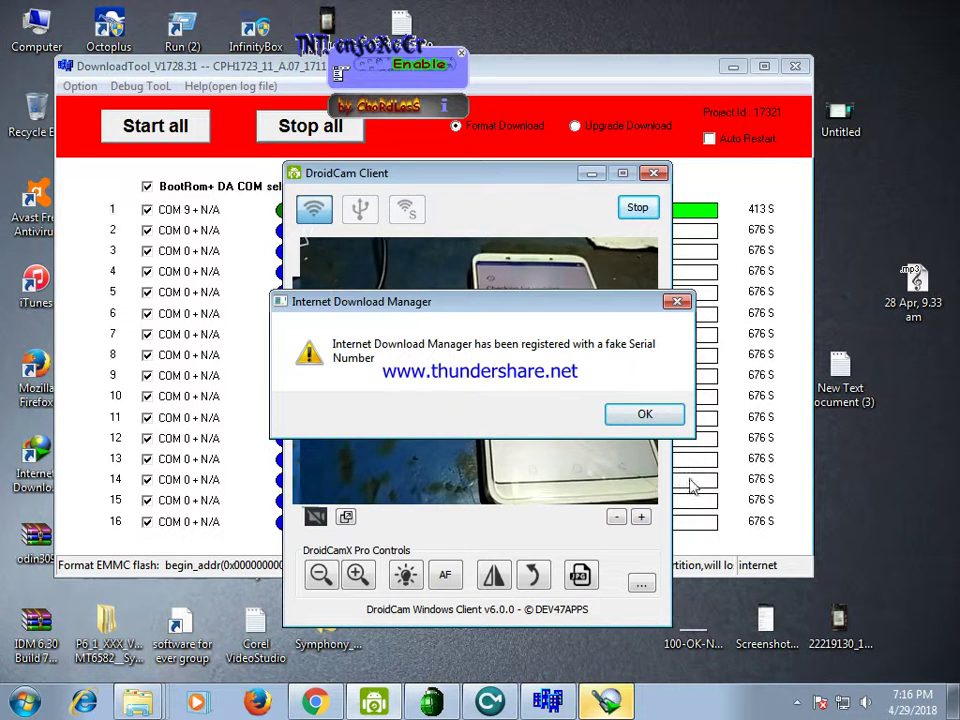
left_click(657, 420)
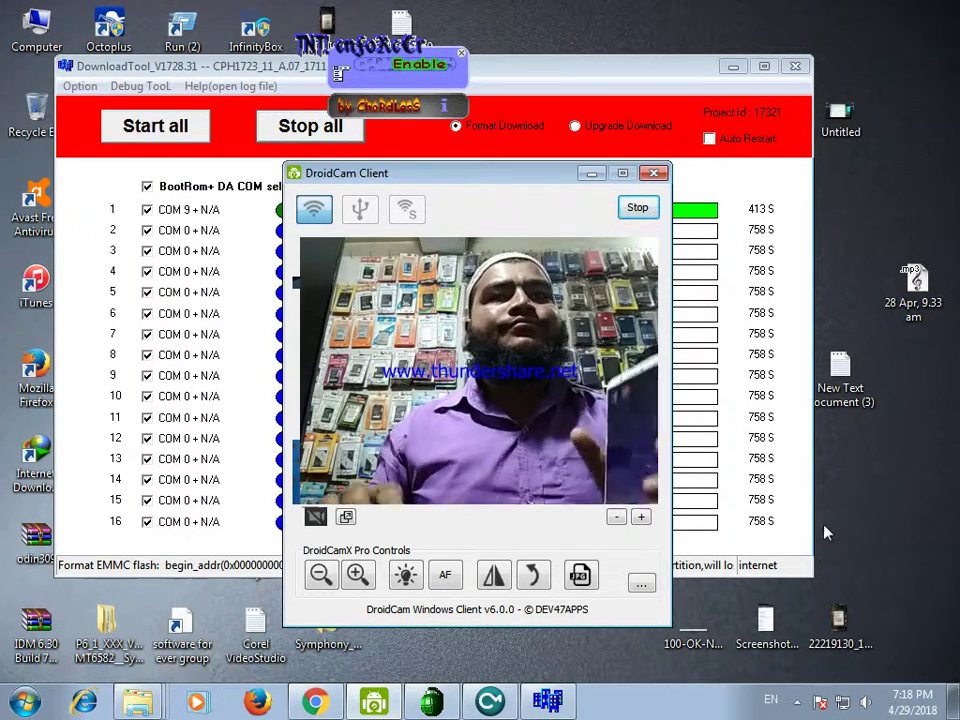
left_click(797, 703)
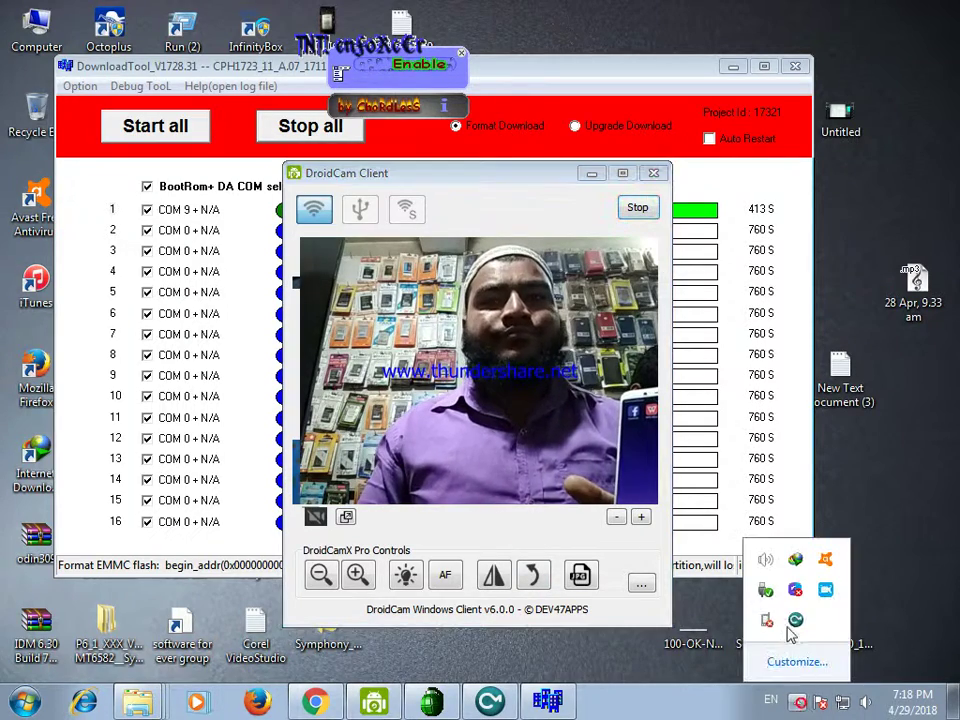